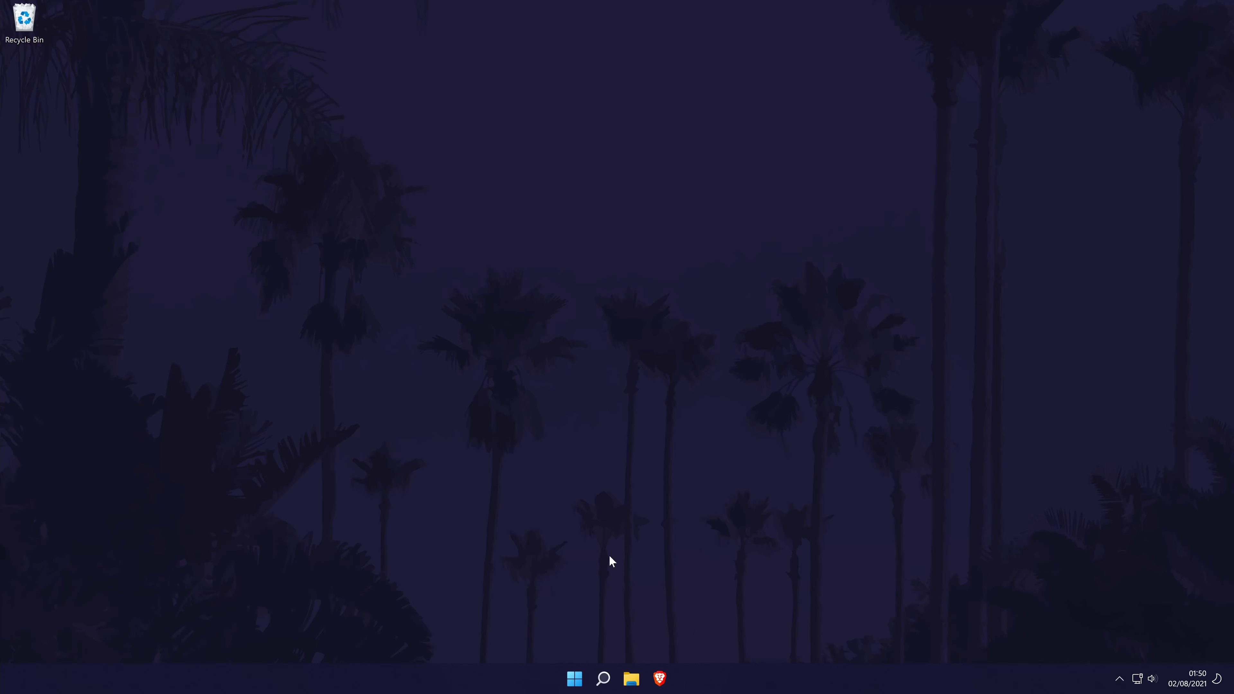
Open Task Manager and bring up its list of startup programs
right_click(583, 674)
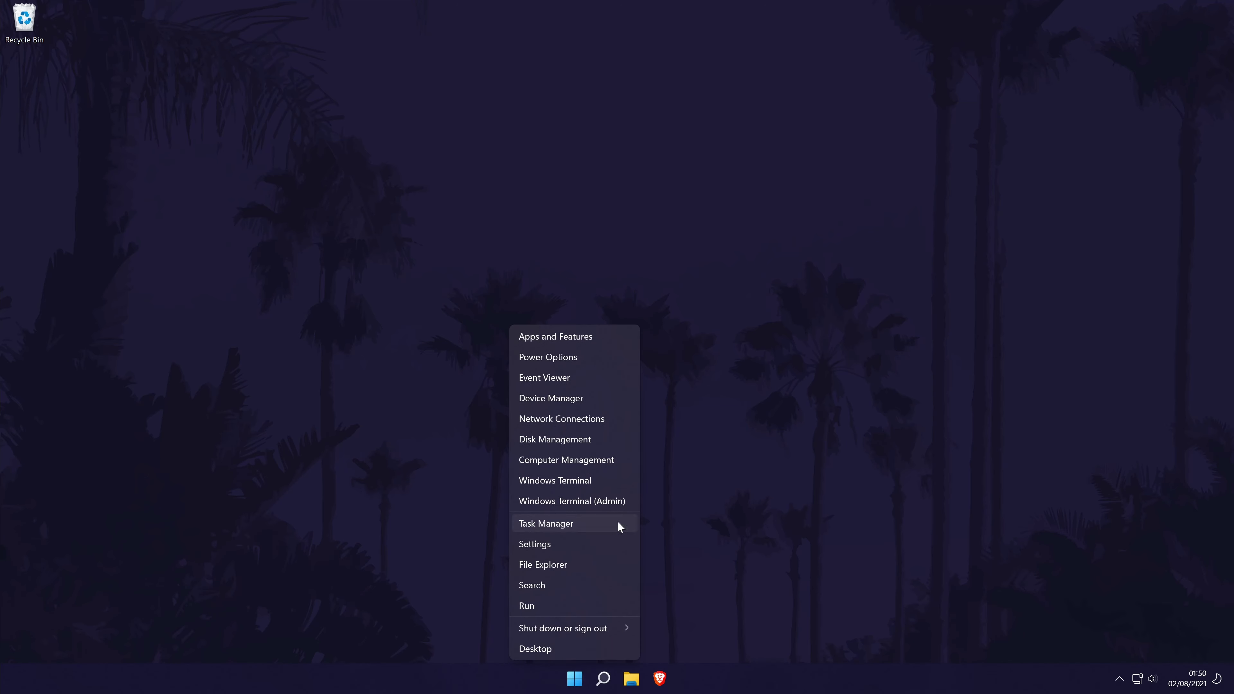
left_click(574, 522)
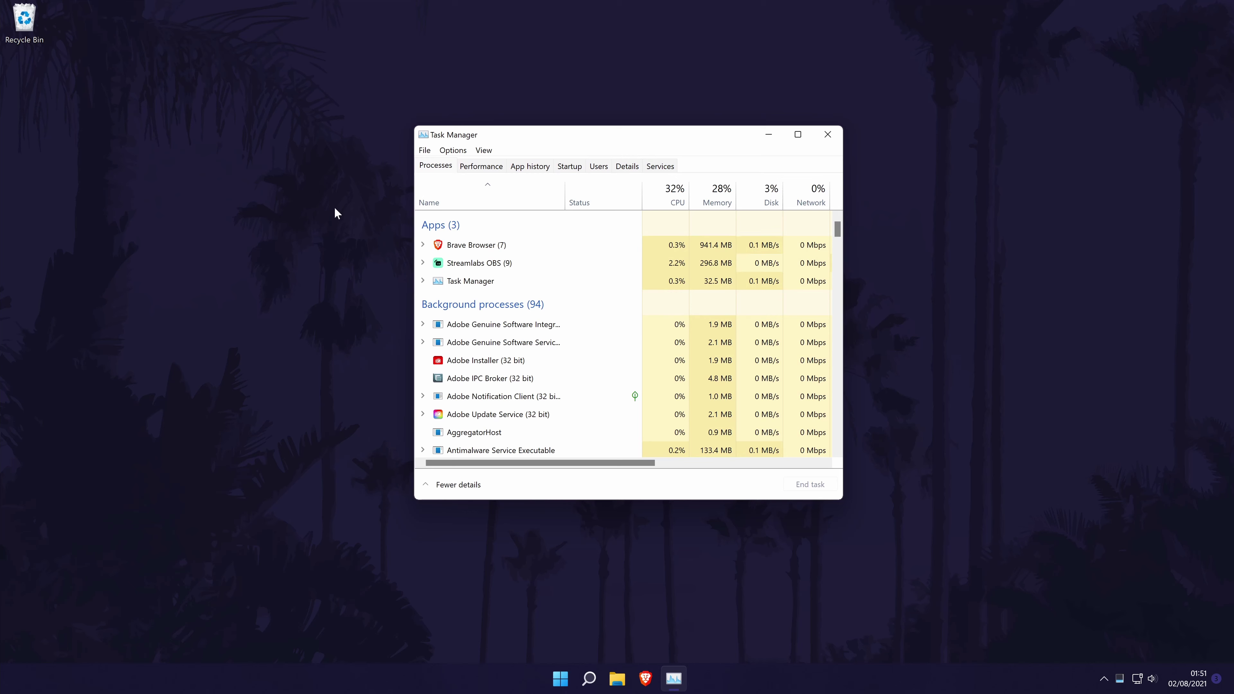
left_click(574, 166)
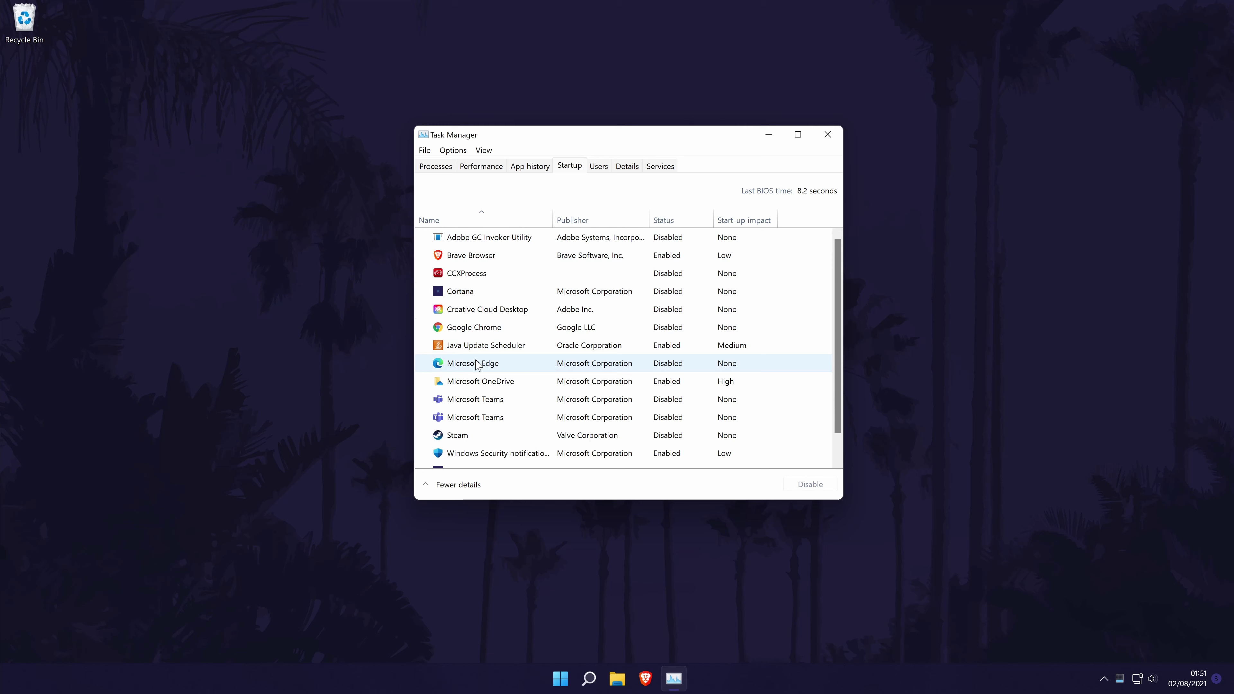
Check the enable and disable options for the Java Update Scheduler and Creative Cloud Desktop startup entries, leaving both as they are
right_click(506, 346)
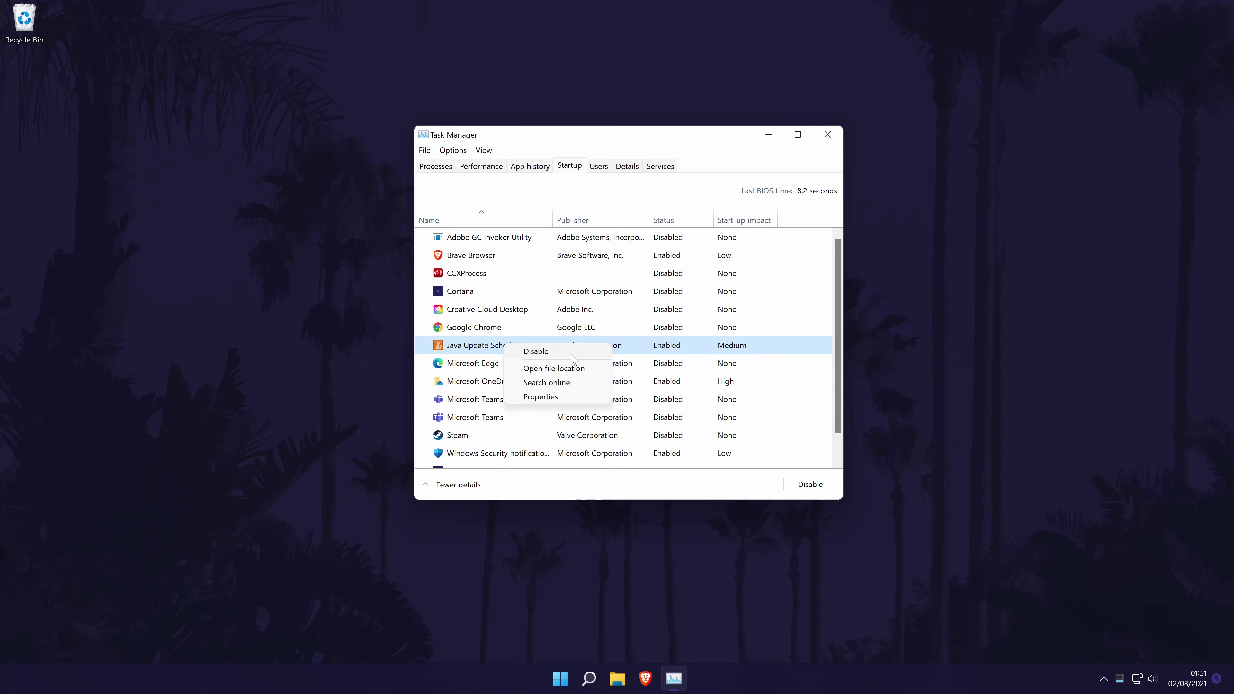
left_click(642, 350)
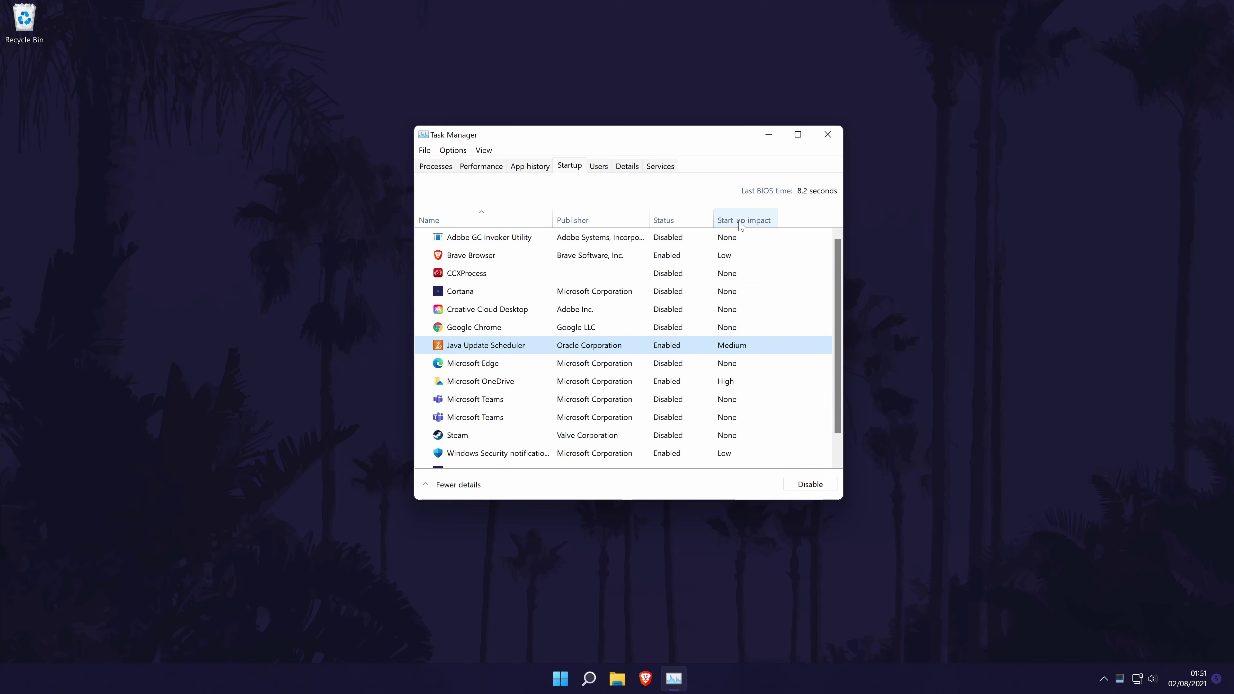
right_click(494, 310)
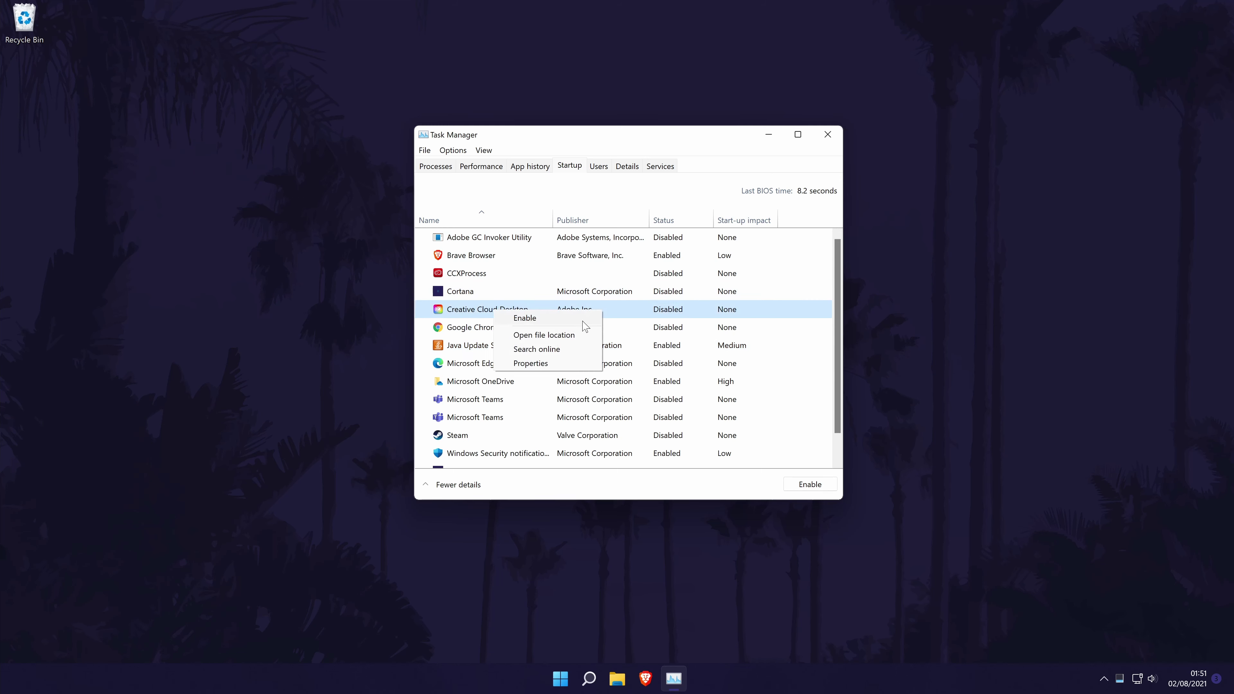
left_click(659, 144)
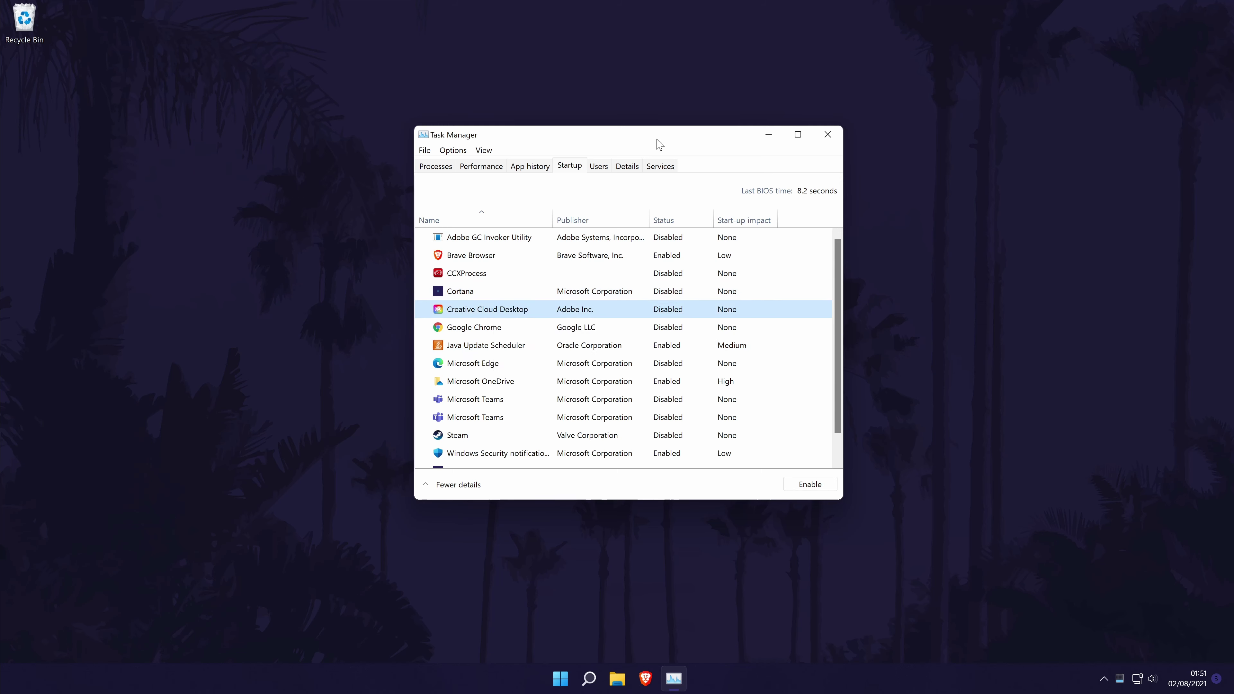
View the running processes and their resource usage columns in Task Manager
left_click(436, 166)
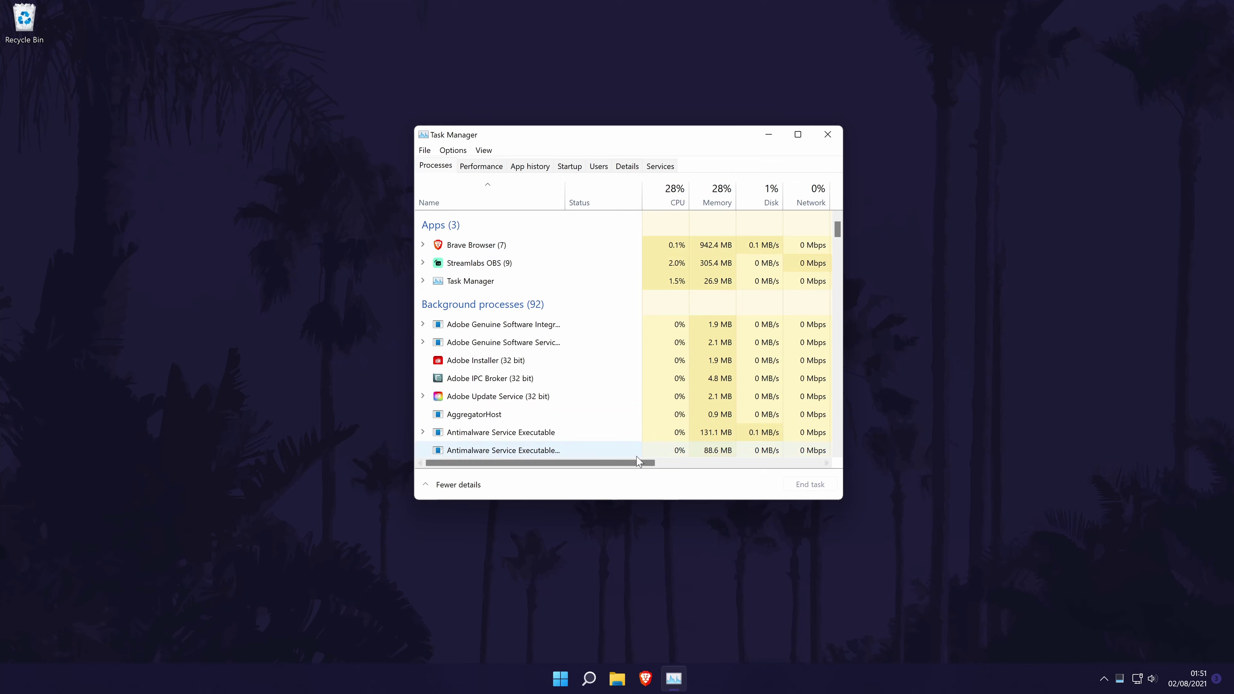
left_click_drag(640, 464, 689, 464)
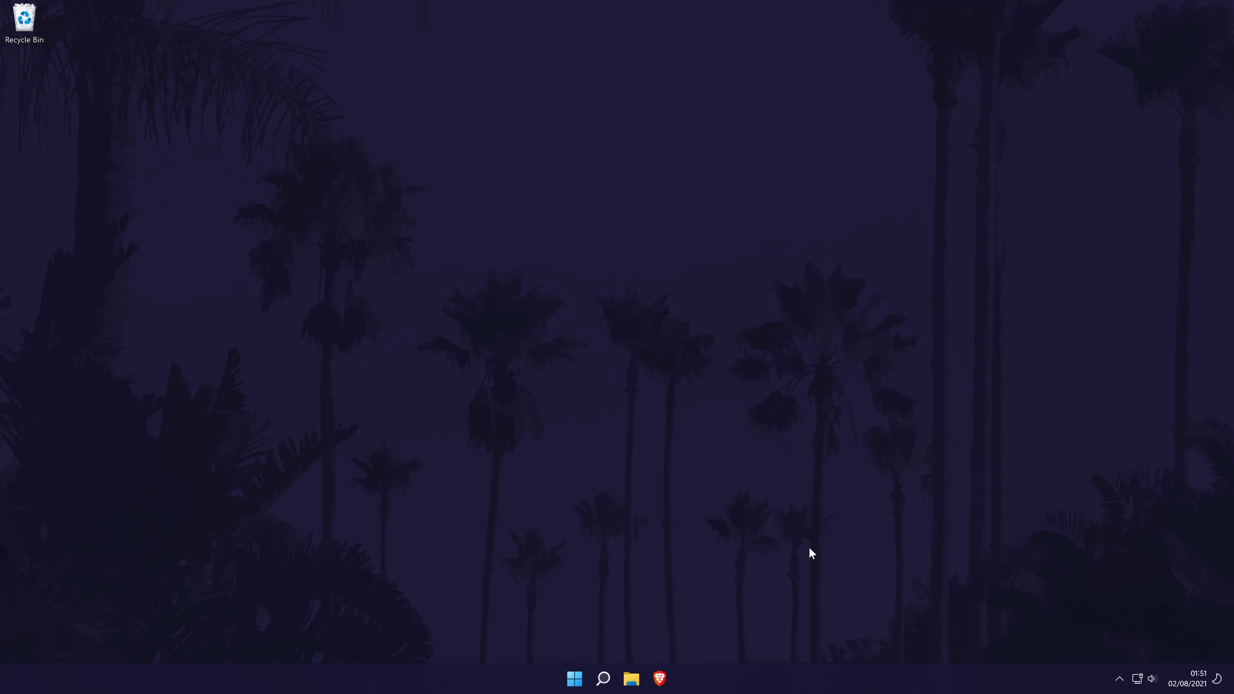
Search Windows for "device manager" and open Device Manager
left_click(603, 679)
type("device manager")
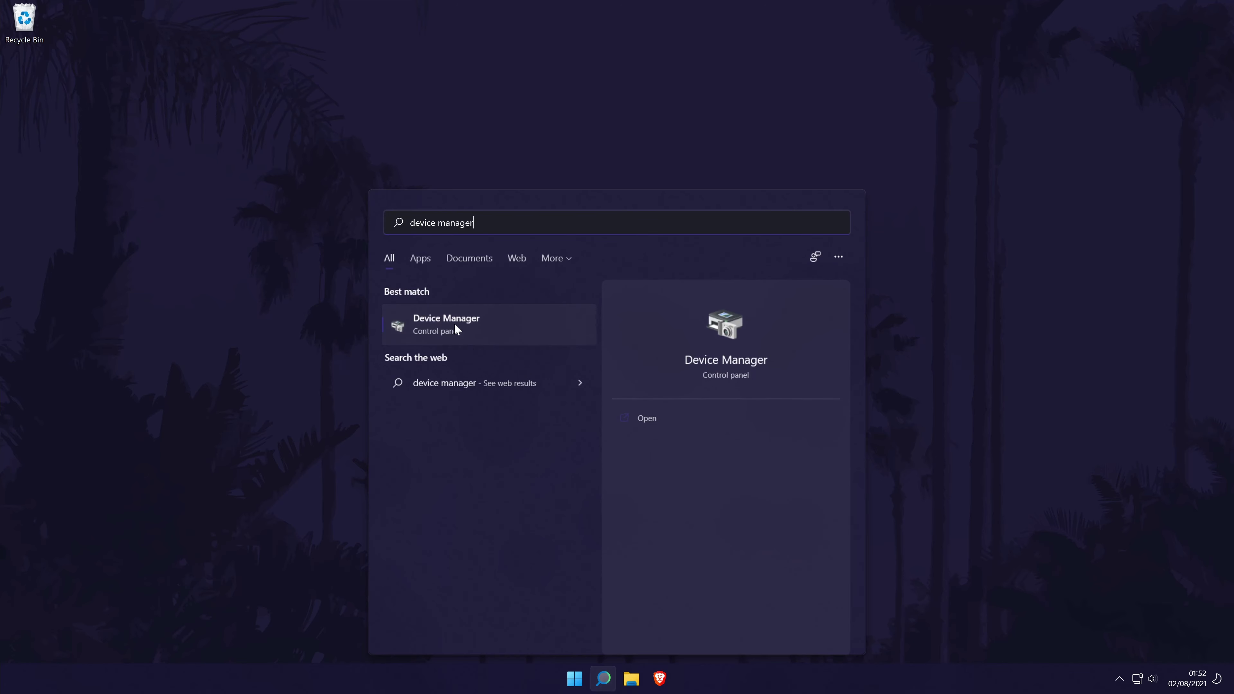
left_click(484, 322)
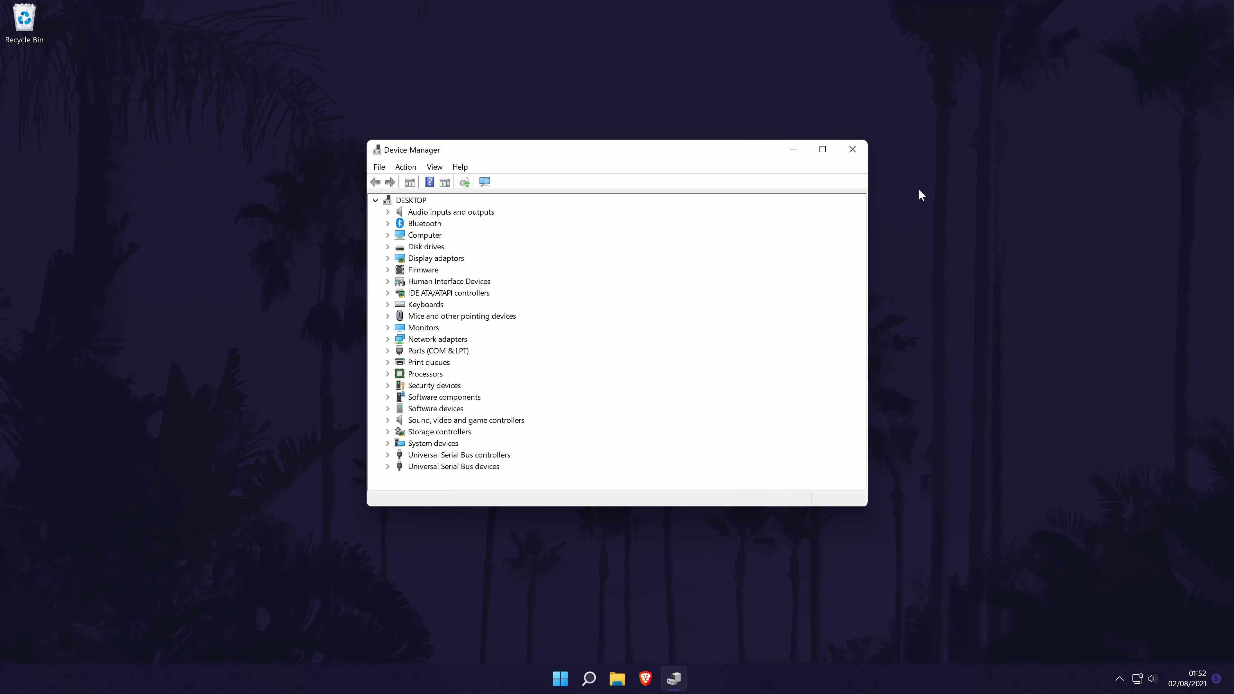
Search automatically for an updated driver from the driver properties of the NVIDIA GeForce RTX 3070 display adaptor
left_click(421, 260)
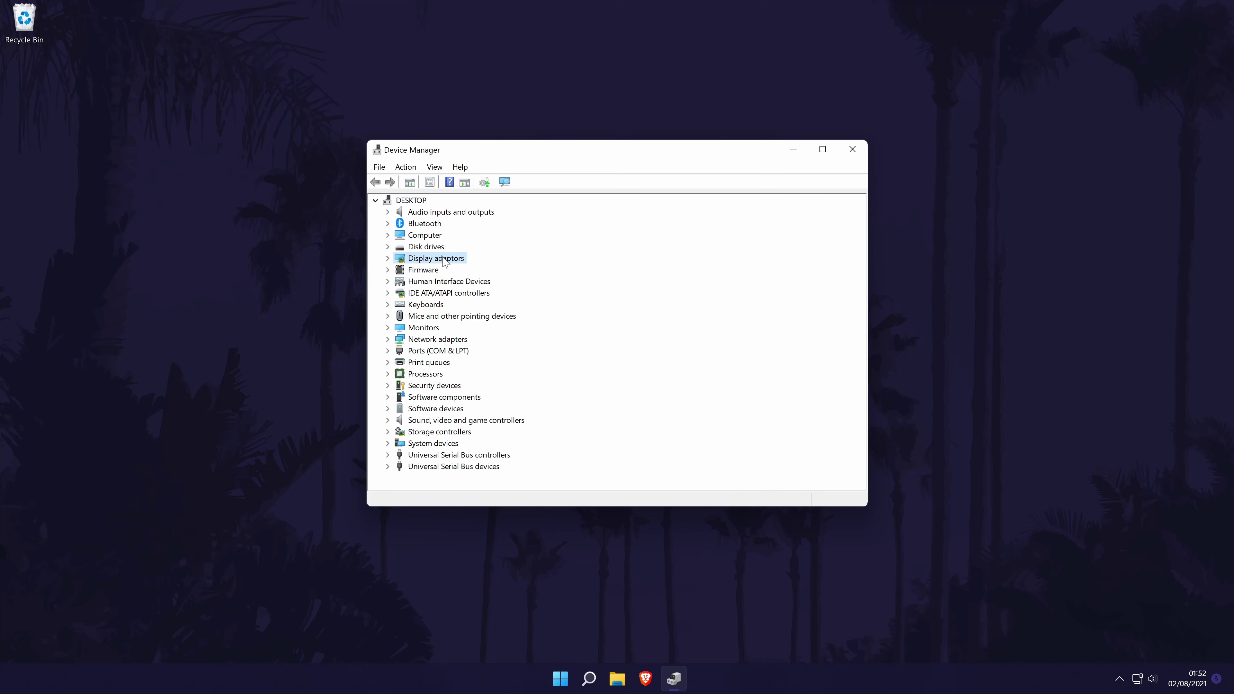
double_click(443, 259)
left_click(454, 271)
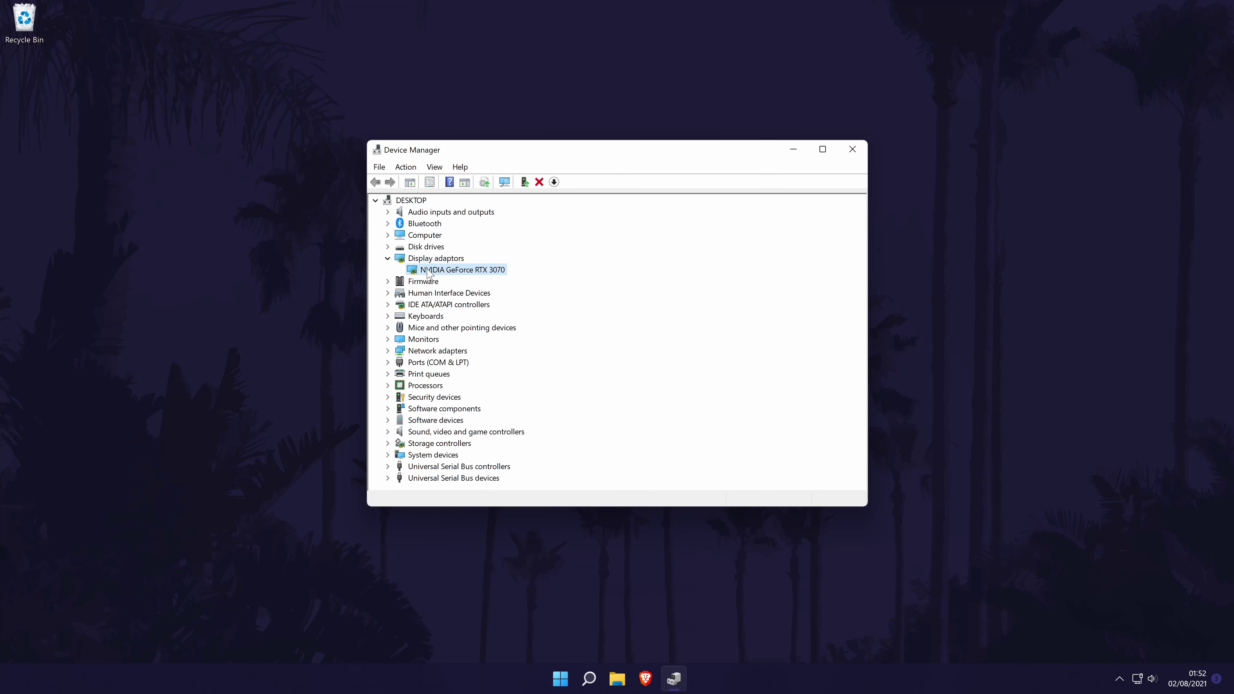
right_click(466, 271)
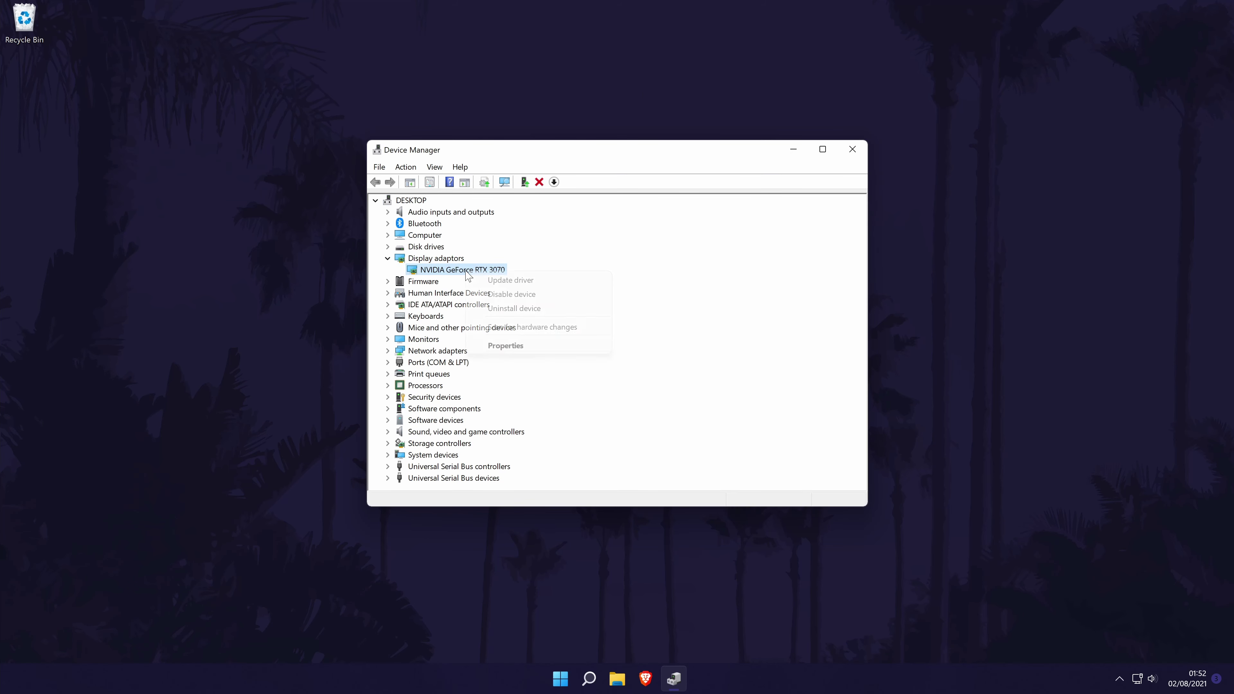
left_click(540, 347)
left_click(541, 212)
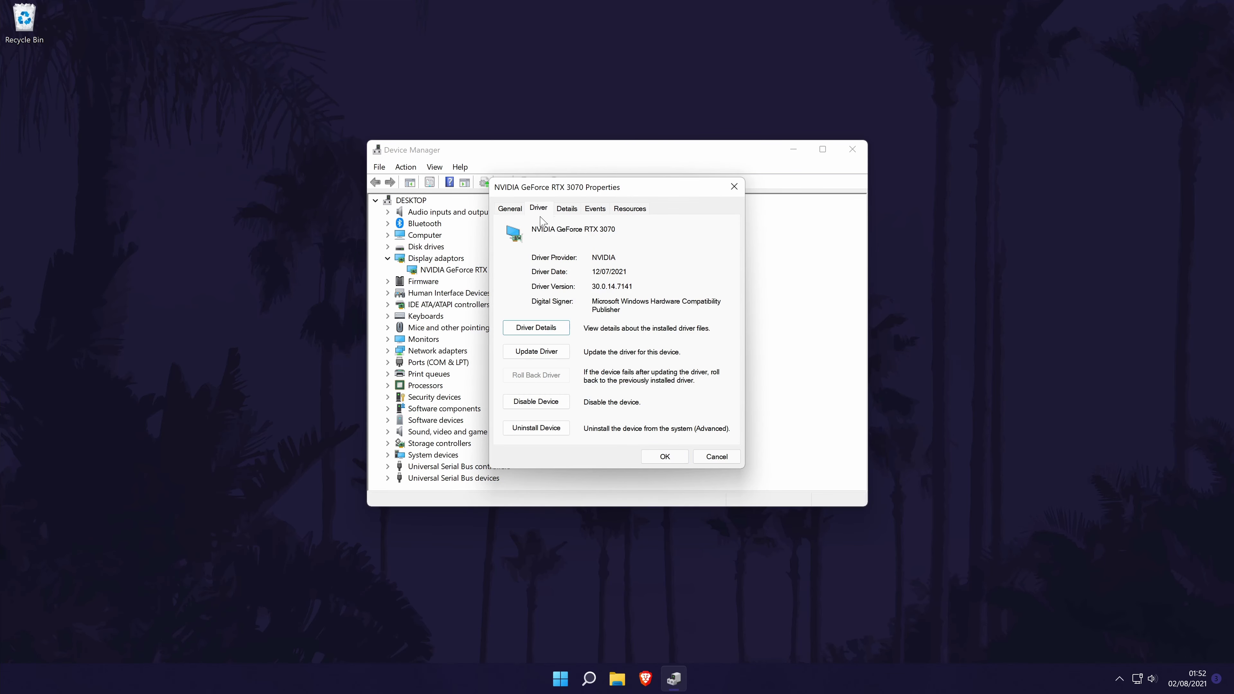
left_click(549, 352)
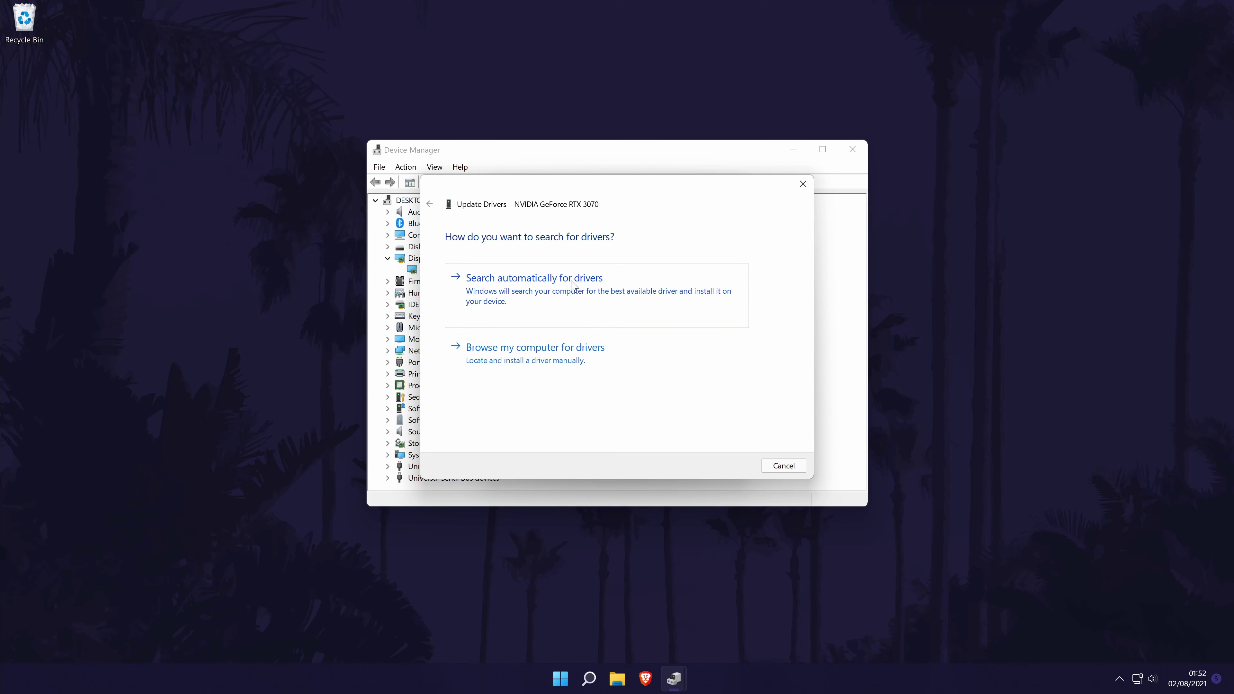
left_click(575, 287)
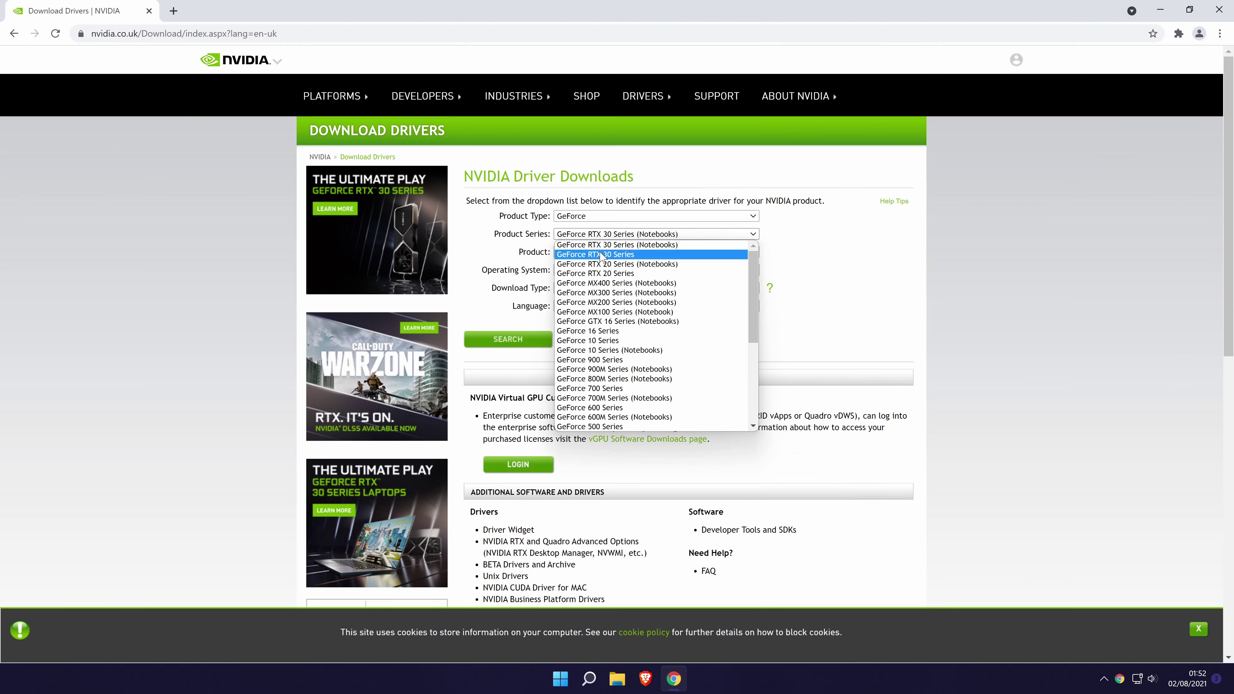
Search the NVIDIA driver download page in Chrome for product series GeForce RTX 30 Series and product GeForce RTX 3070
left_click(601, 254)
left_click(617, 253)
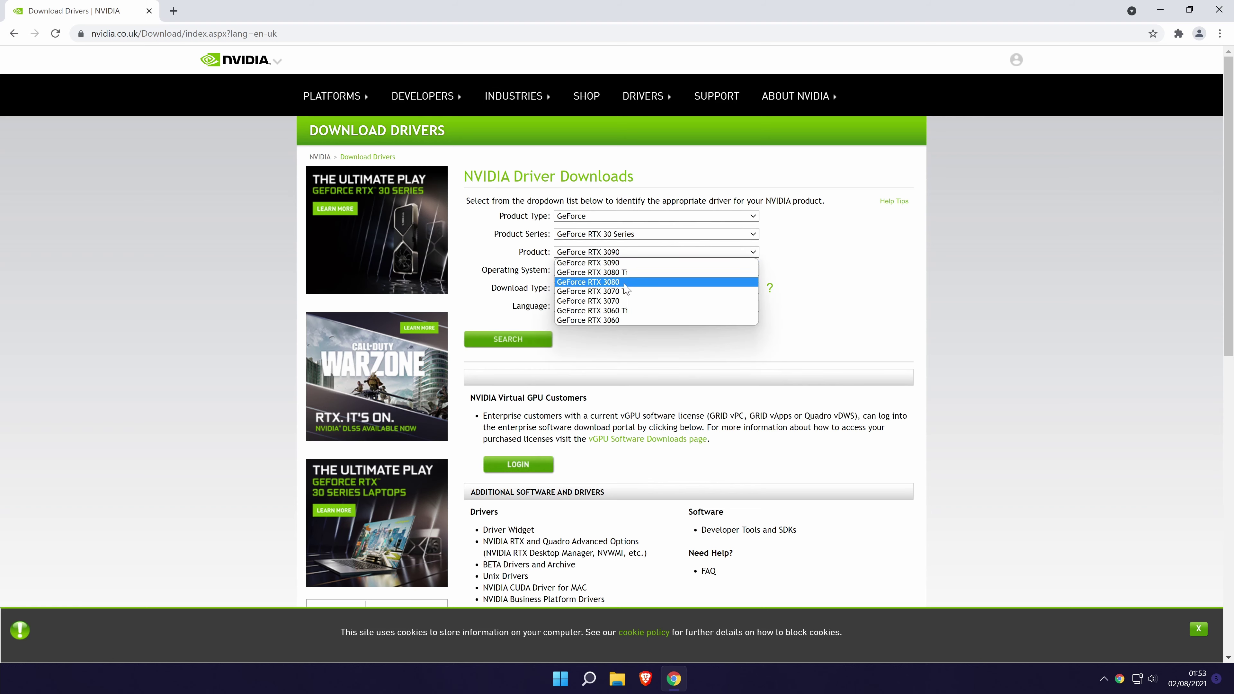
left_click(619, 302)
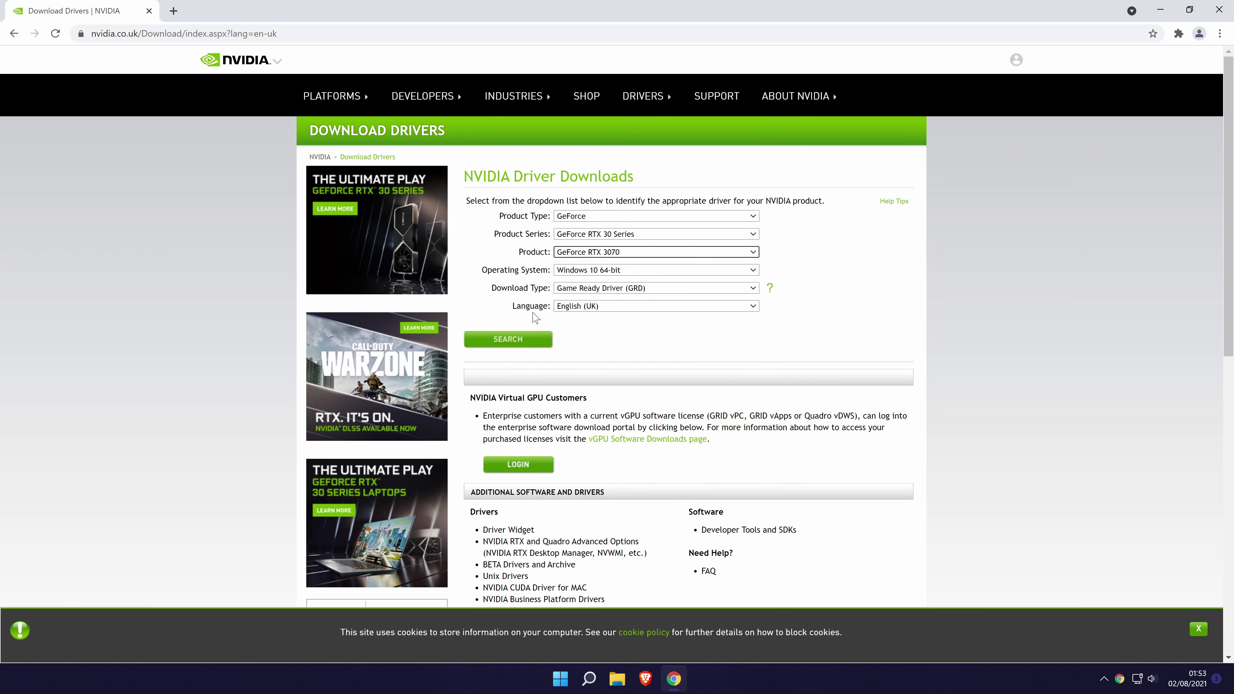
left_click(510, 343)
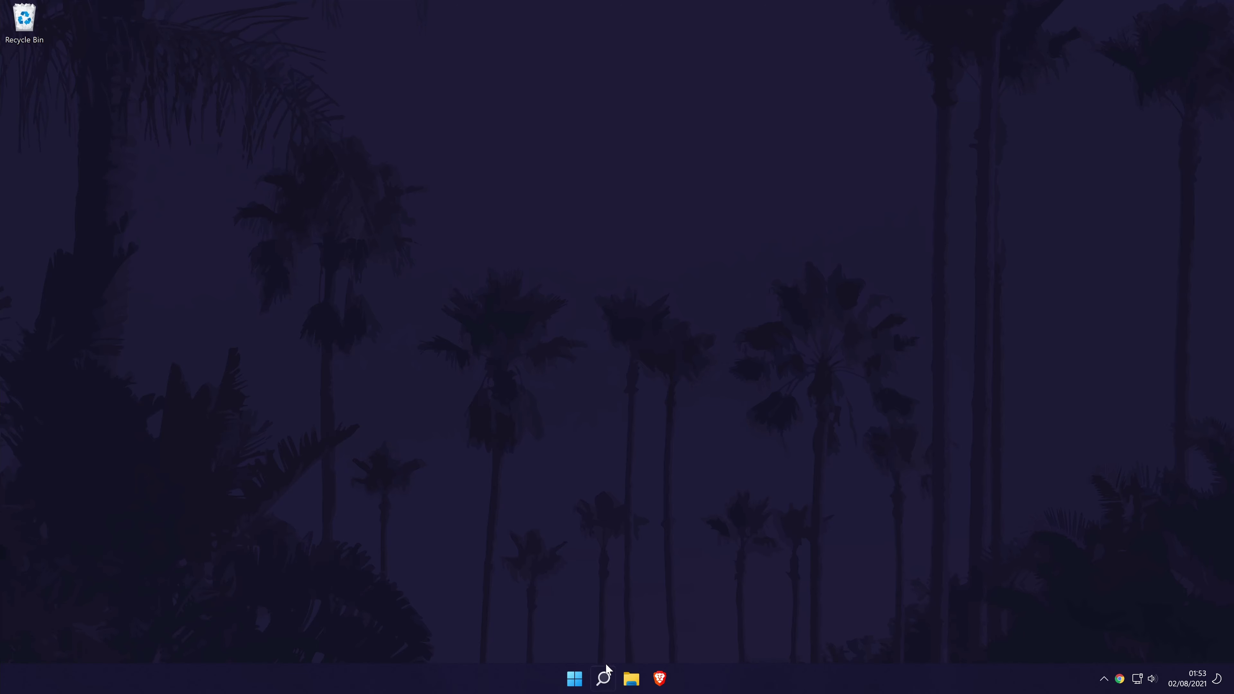
Open Windows Settings and go to the Game Mode page of the Gaming settings
left_click(604, 679)
type("settings")
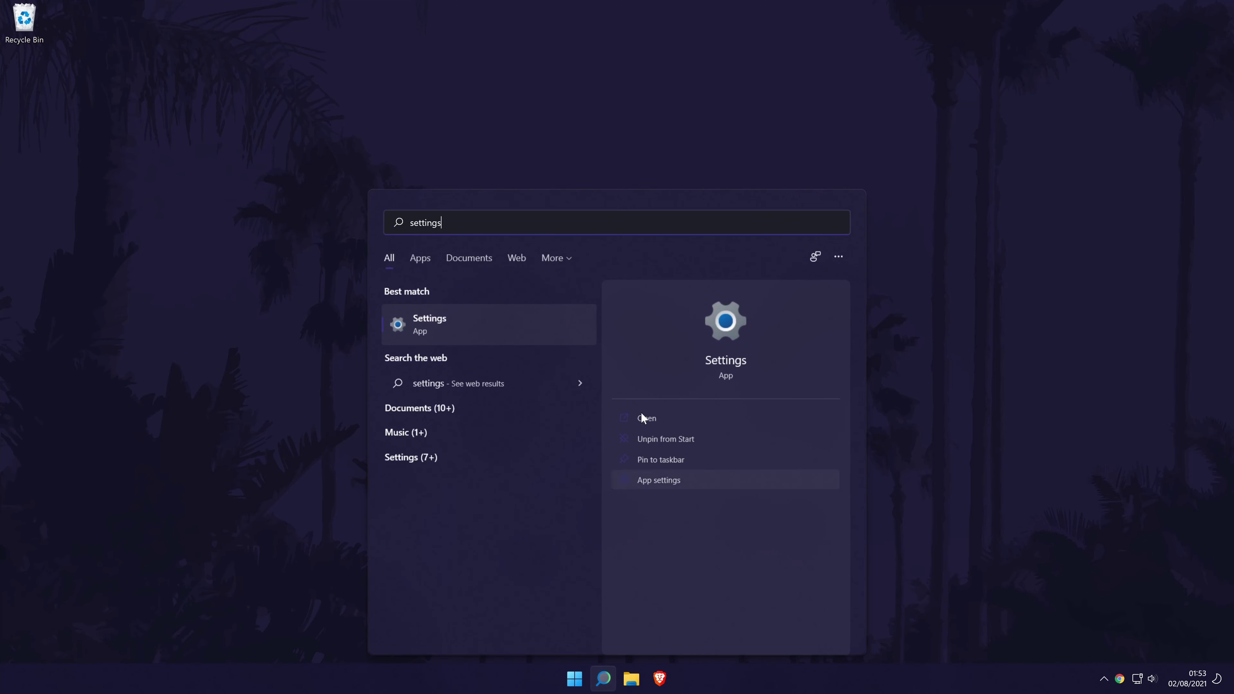
left_click(438, 329)
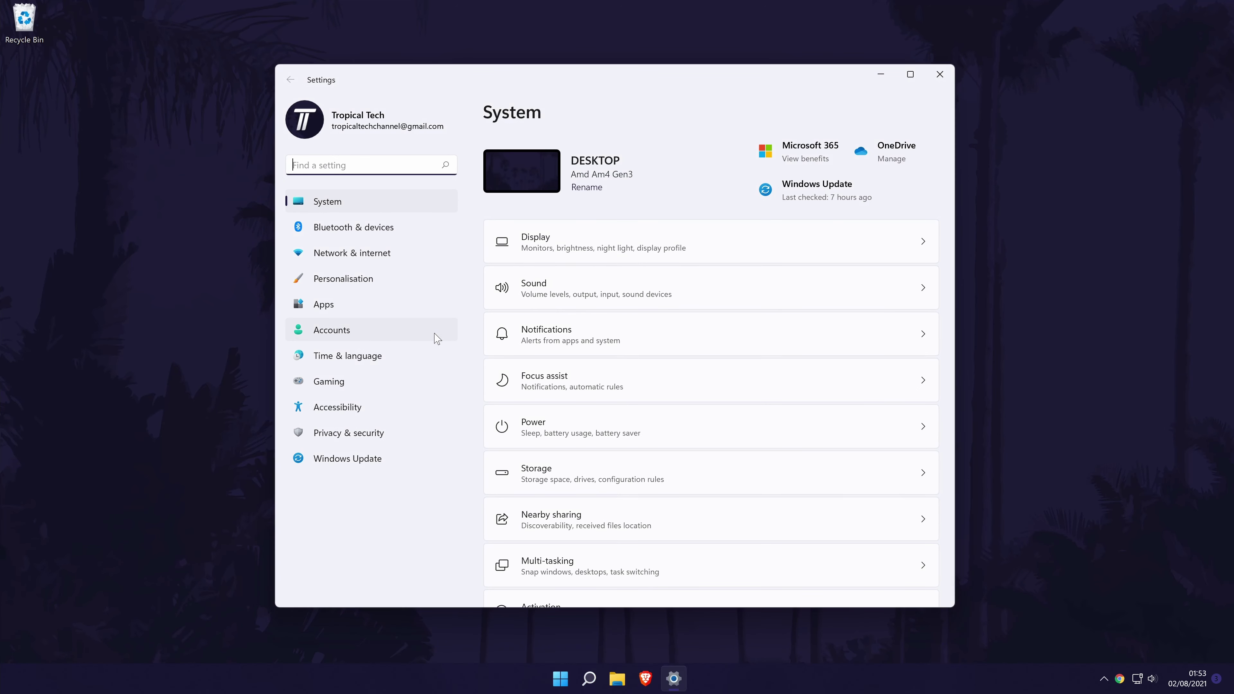
left_click(340, 384)
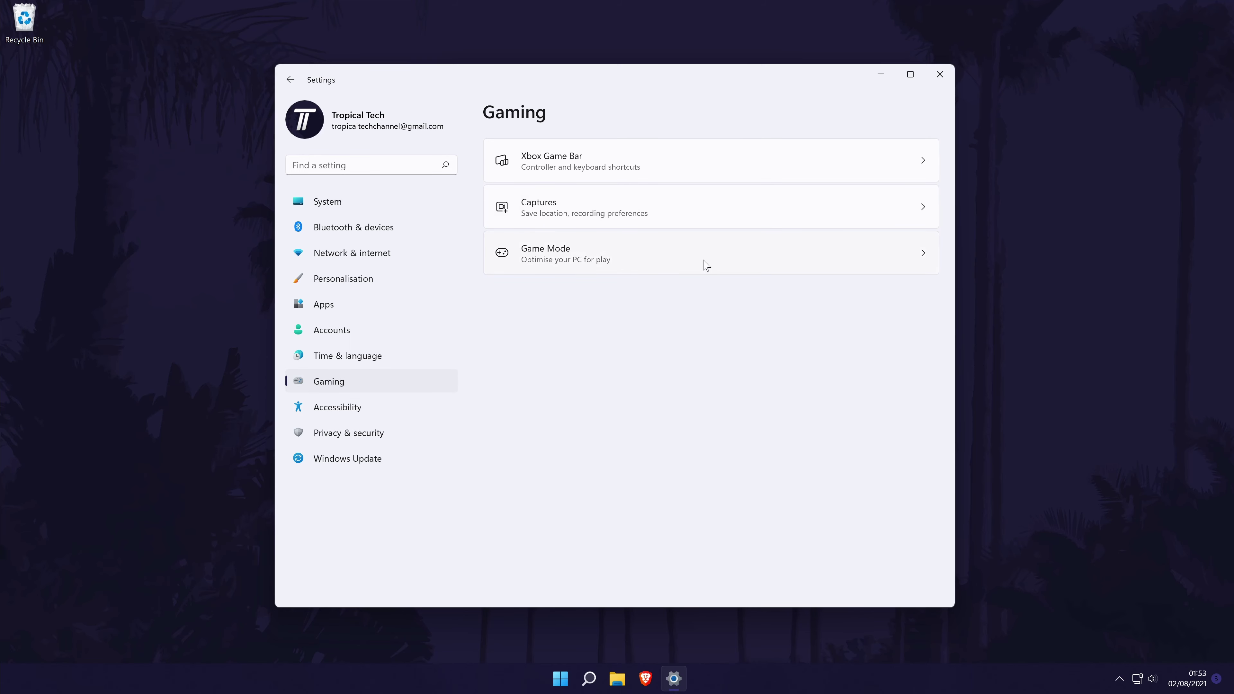
left_click(788, 256)
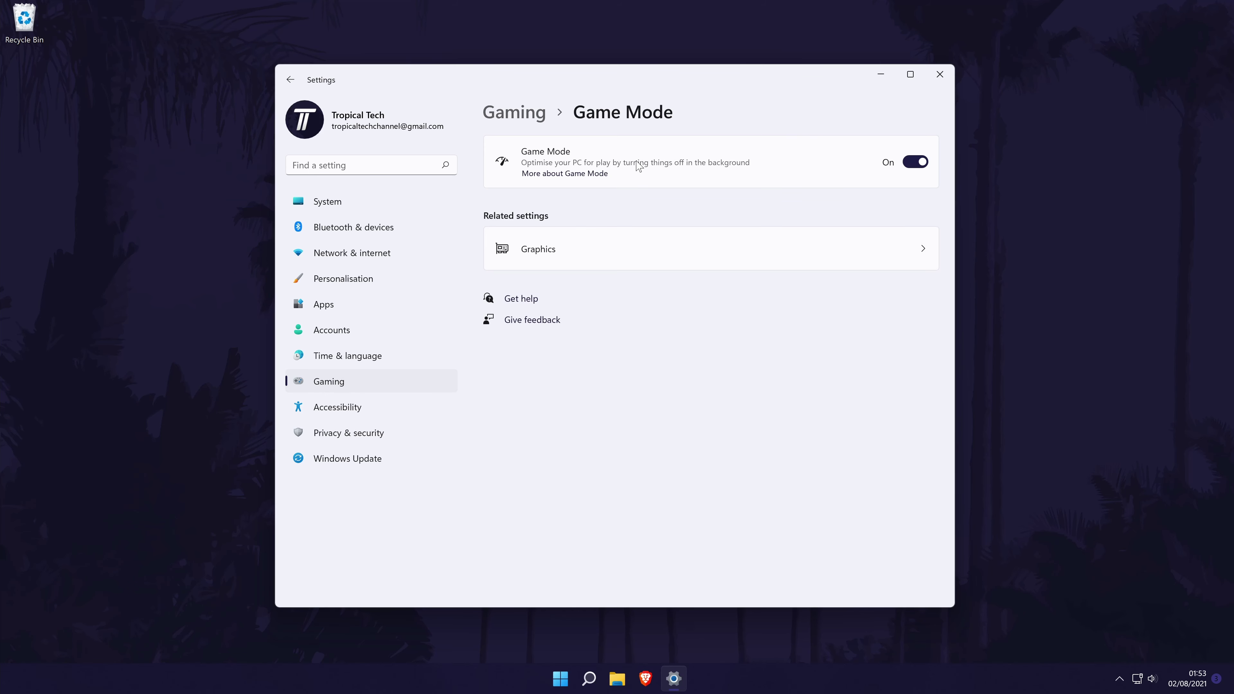
Set the graphics preference for Grand Theft Auto V to High performance in the related Graphics settings and save it
left_click(777, 254)
scroll(840, 463, "down", 5)
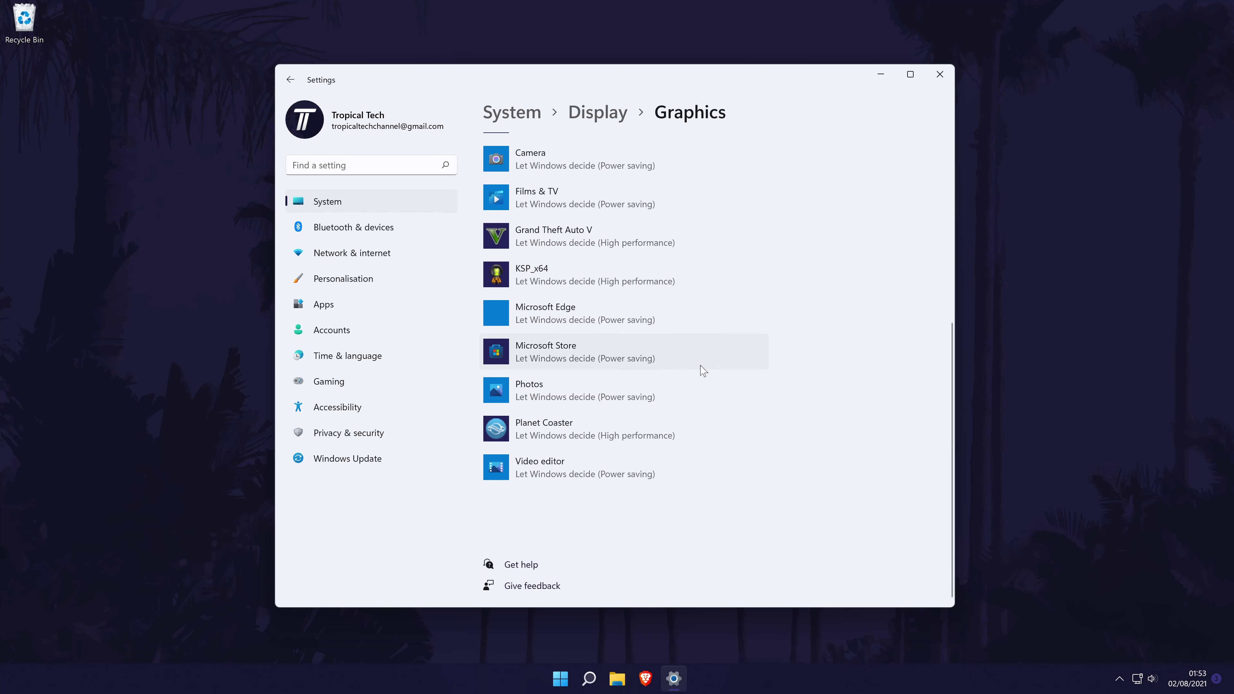
left_click(574, 255)
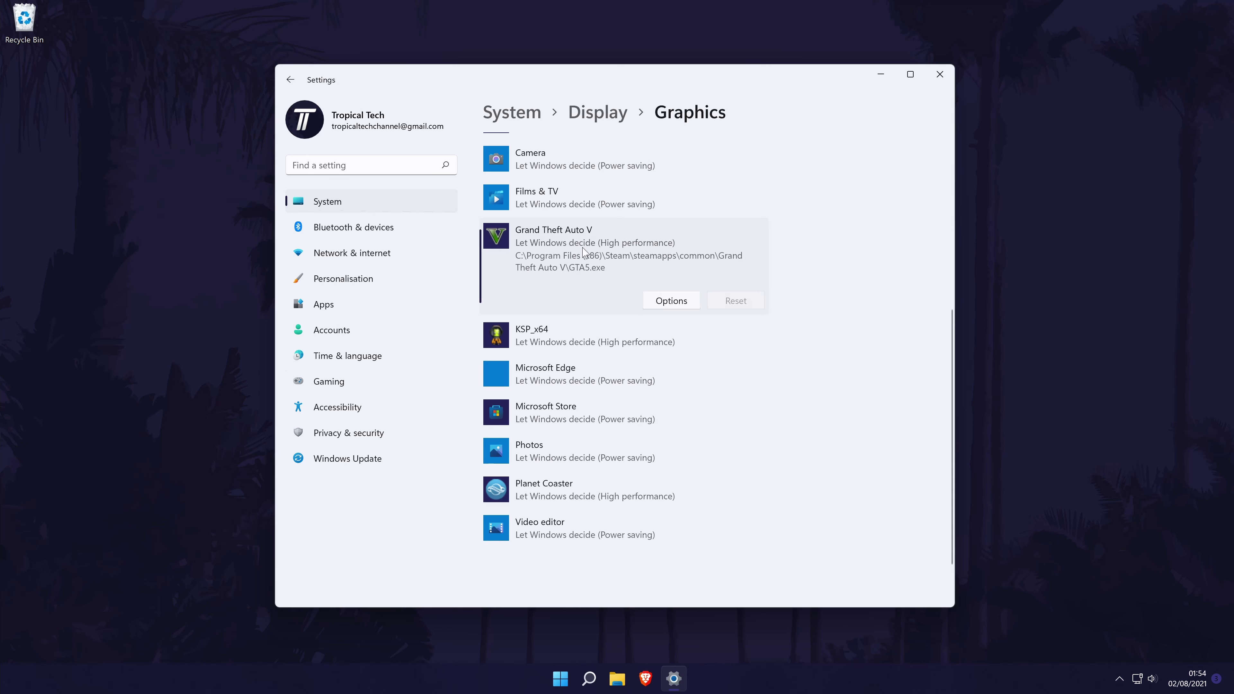
left_click(668, 300)
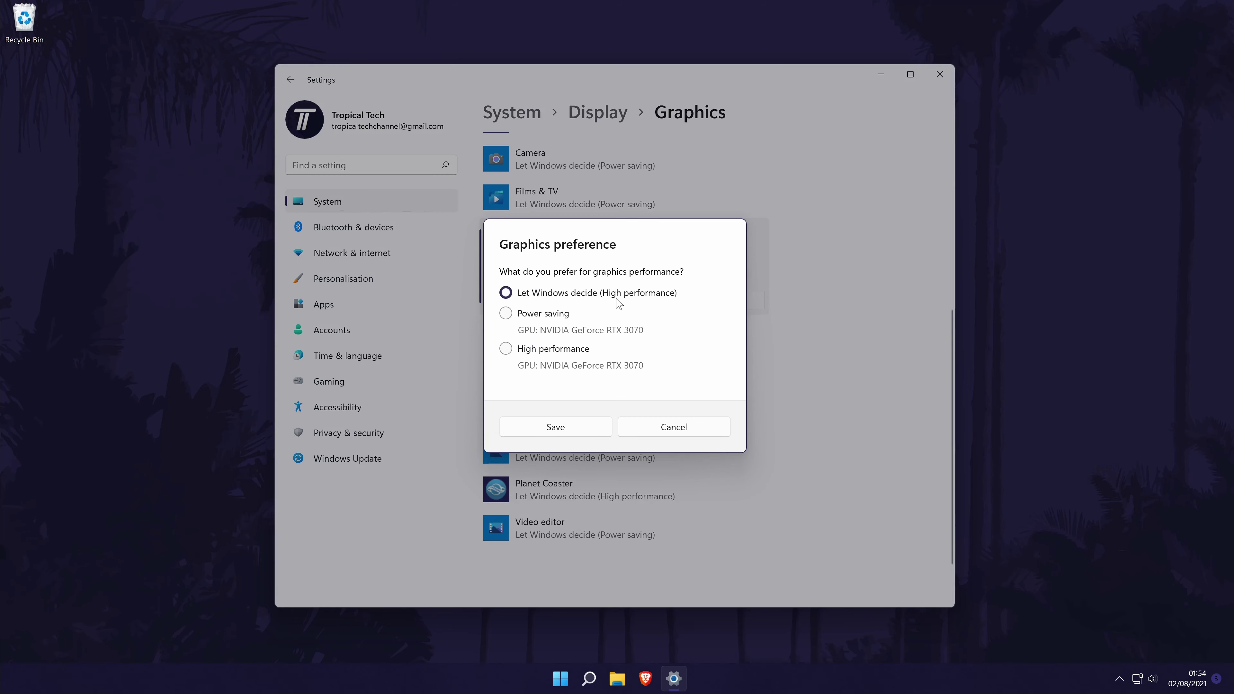
left_click(506, 349)
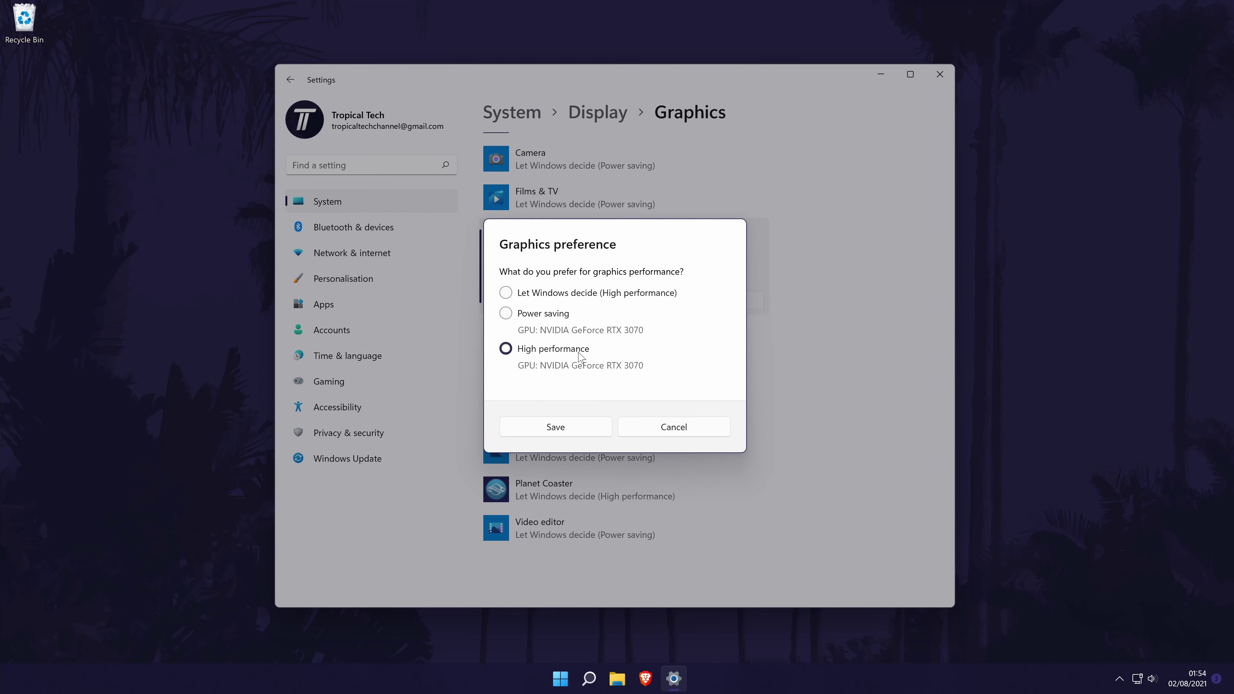
left_click(583, 433)
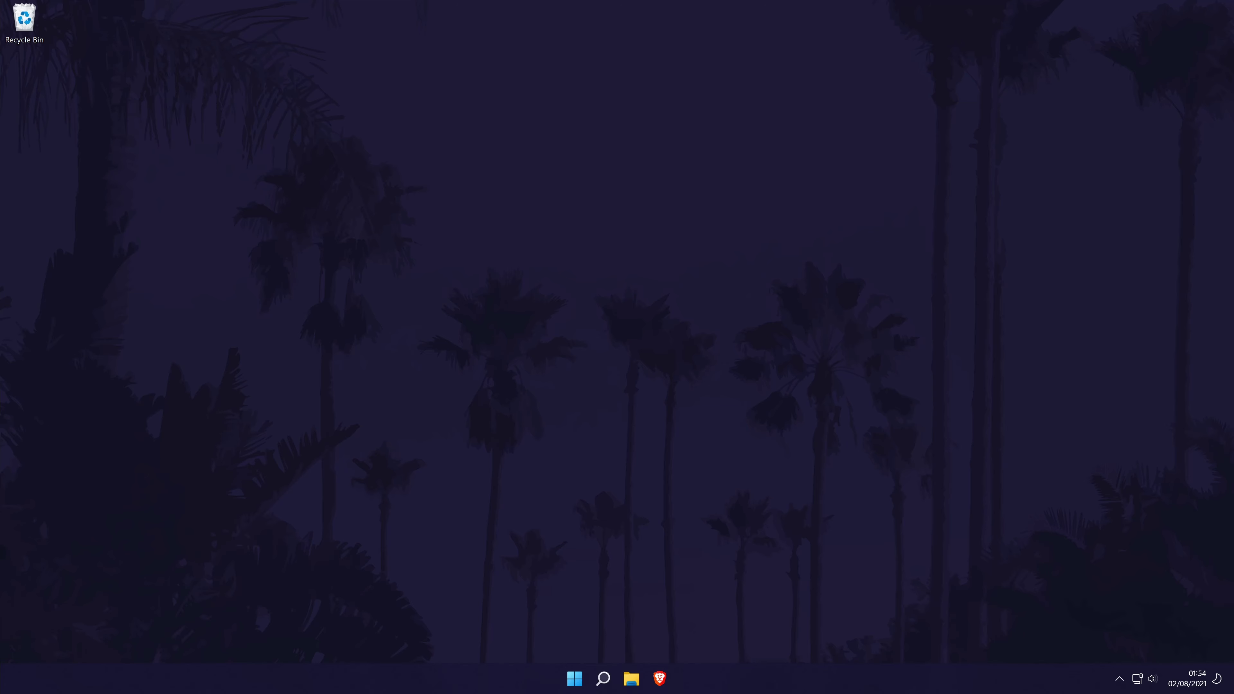
Show the Recycle Bin's options, including Empty Recycle Bin, and dismiss them
right_click(26, 22)
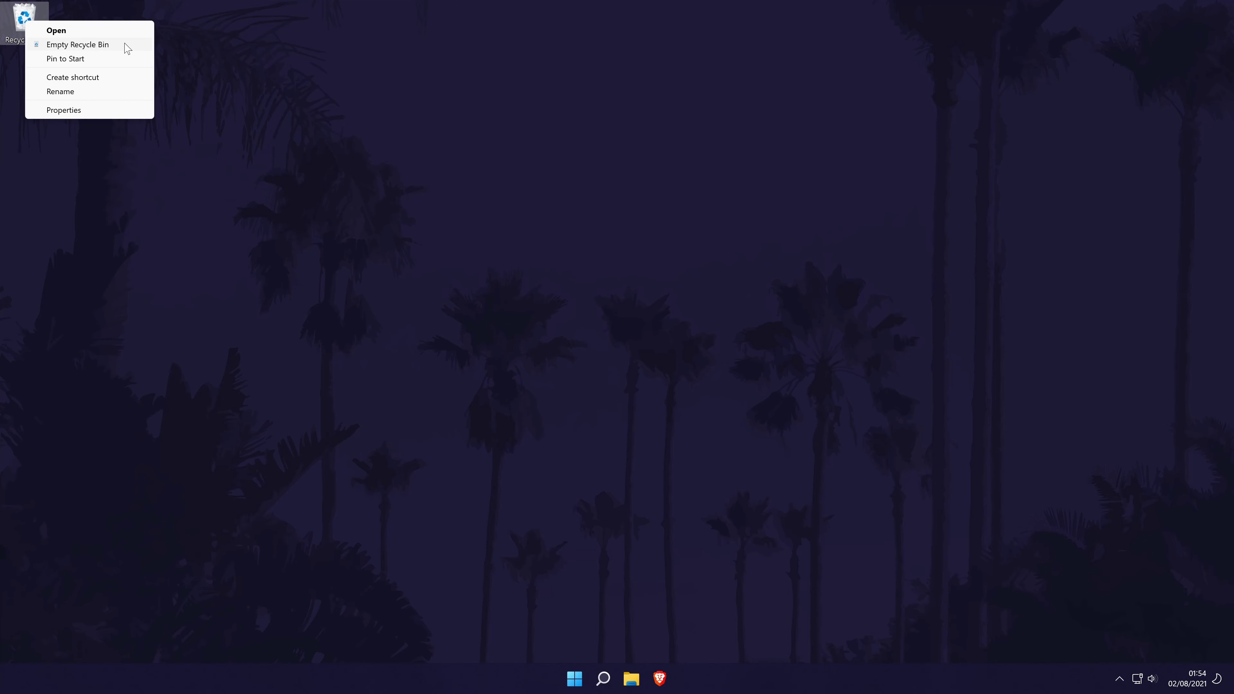
left_click(837, 580)
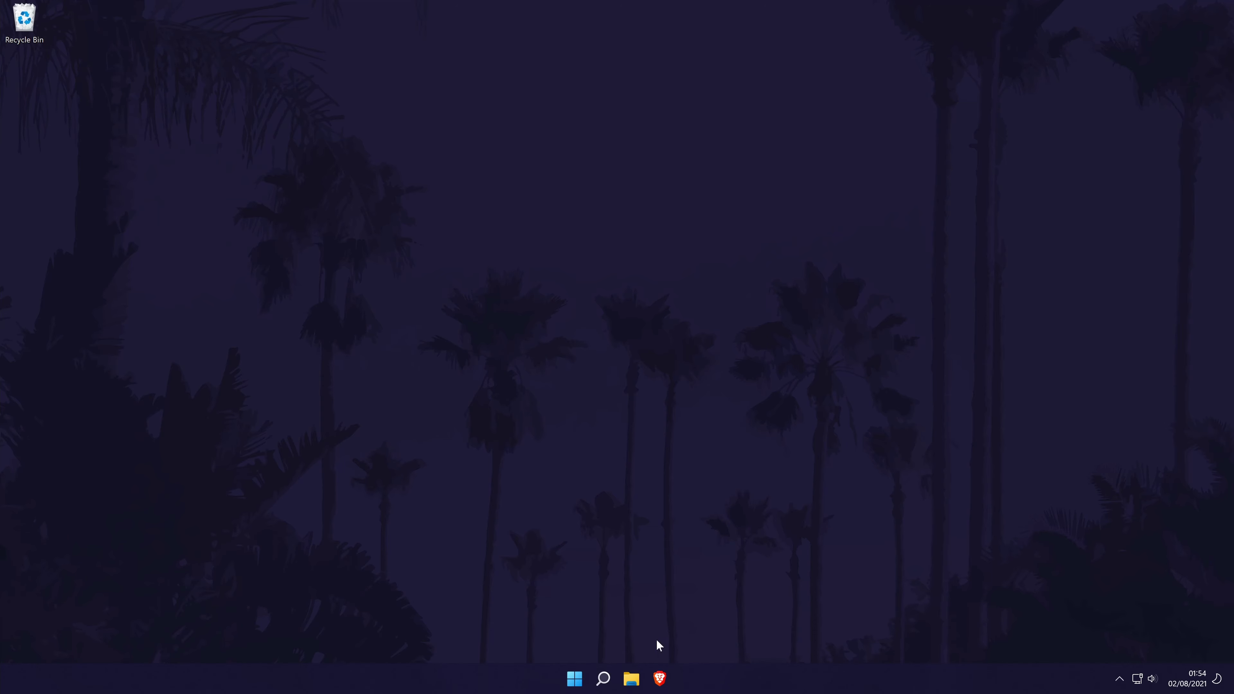
Open the Apps & features list in Windows Settings and show the options for 3D Viewer
left_click(602, 680)
left_click(450, 412)
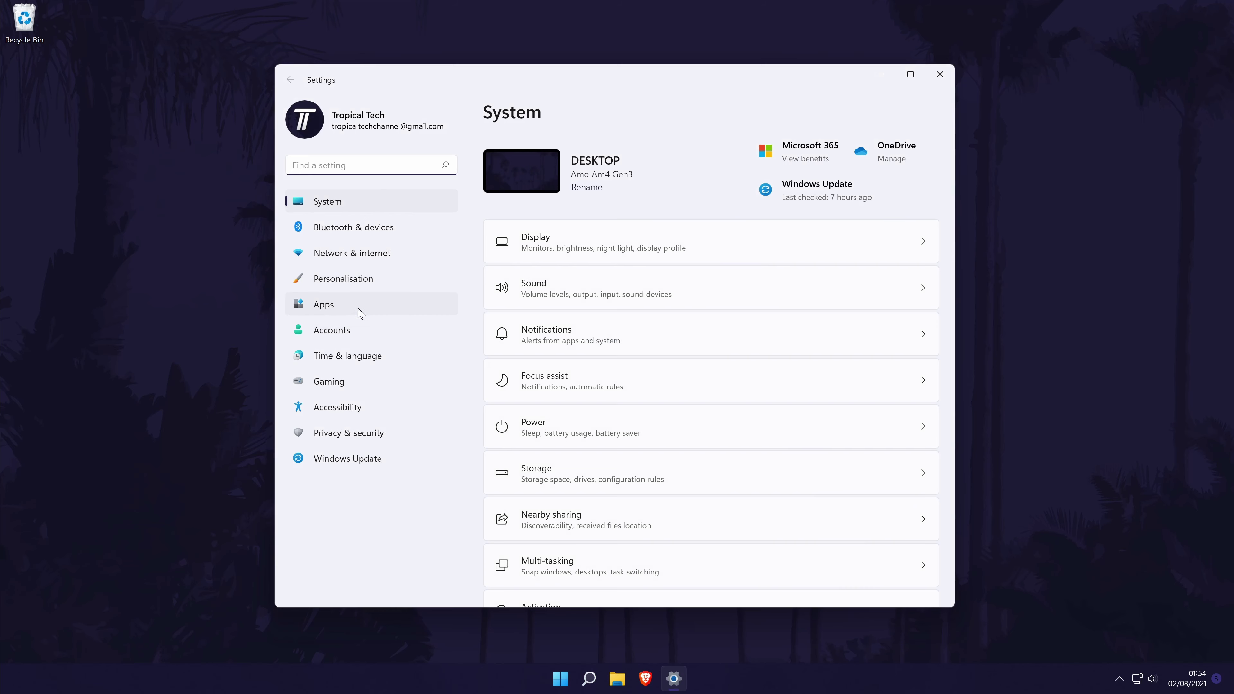
left_click(379, 307)
left_click(634, 163)
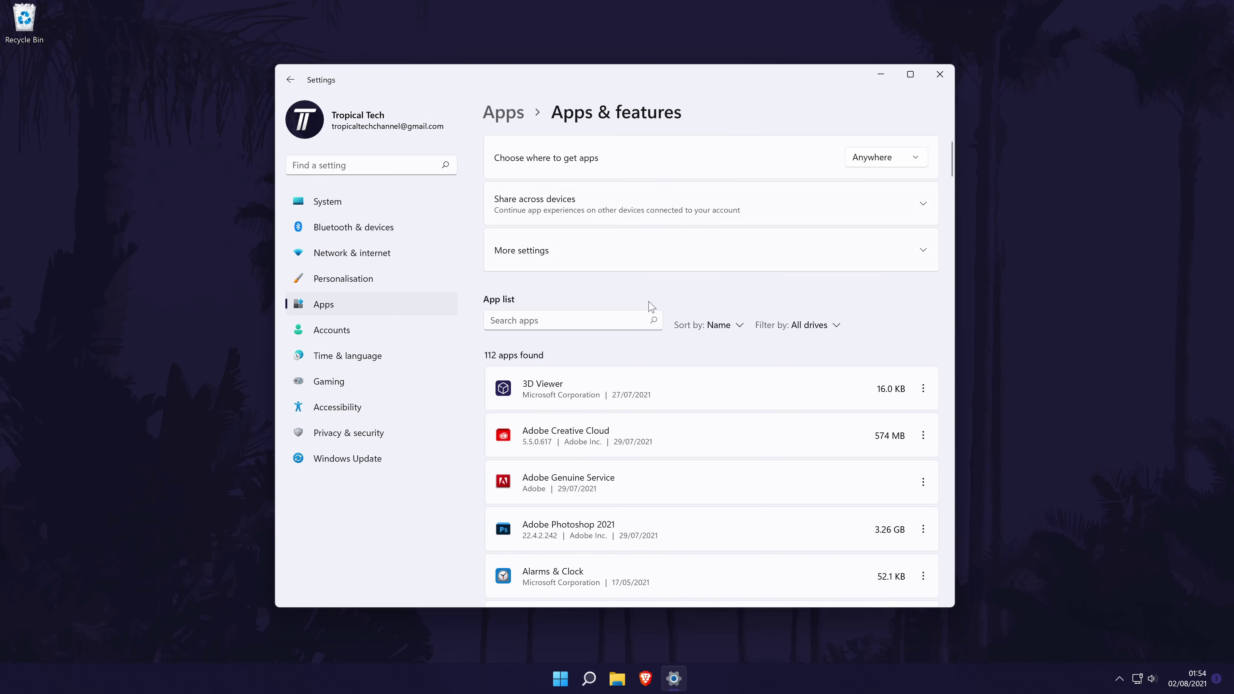
left_click(924, 388)
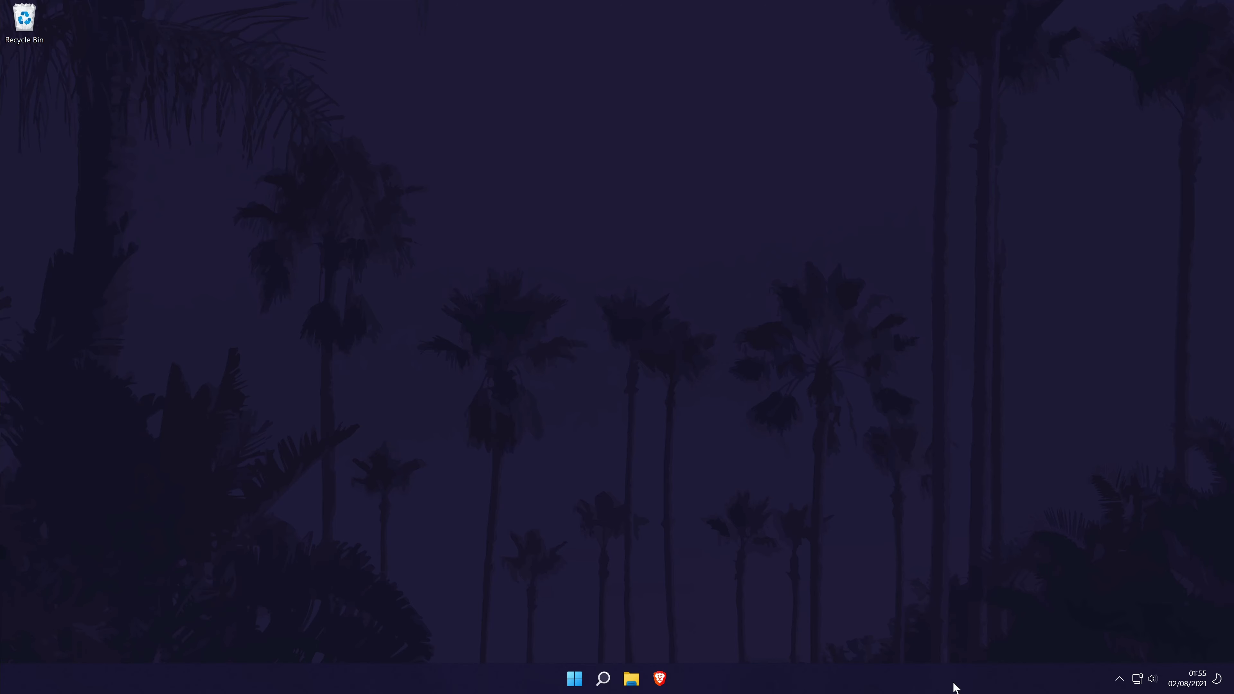
Open Windows Settings, go to the Windows Update page and check for updates
left_click(604, 680)
type("settings")
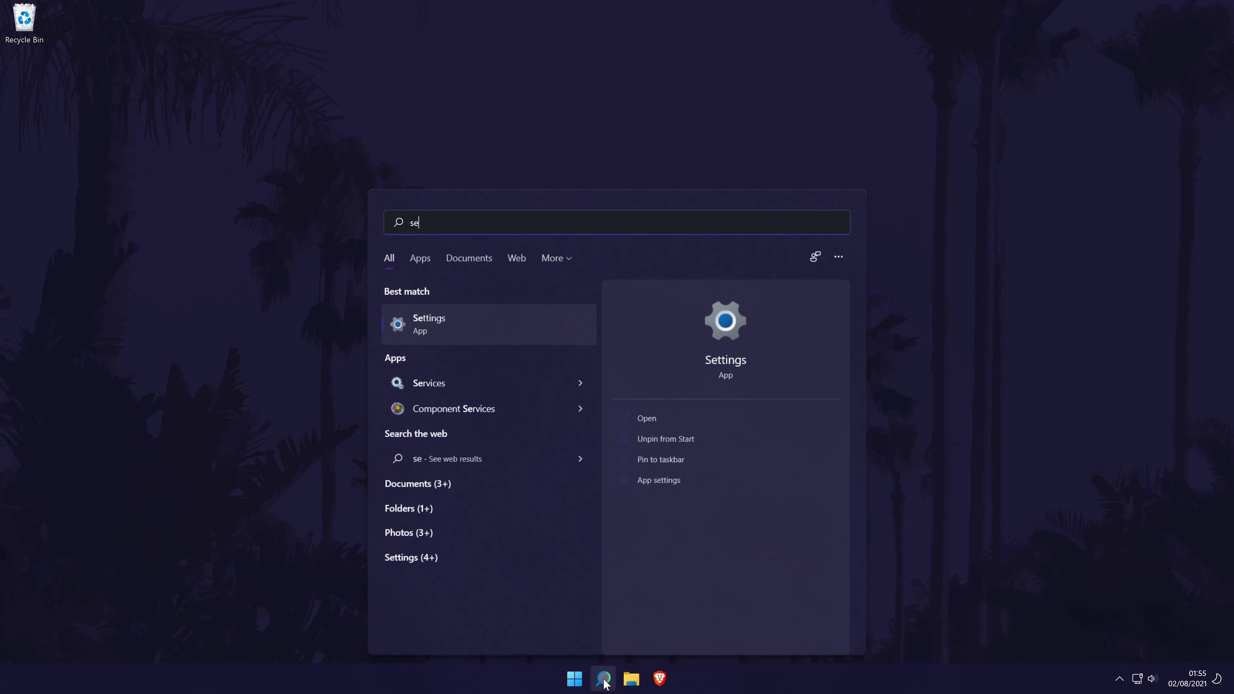
left_click(452, 320)
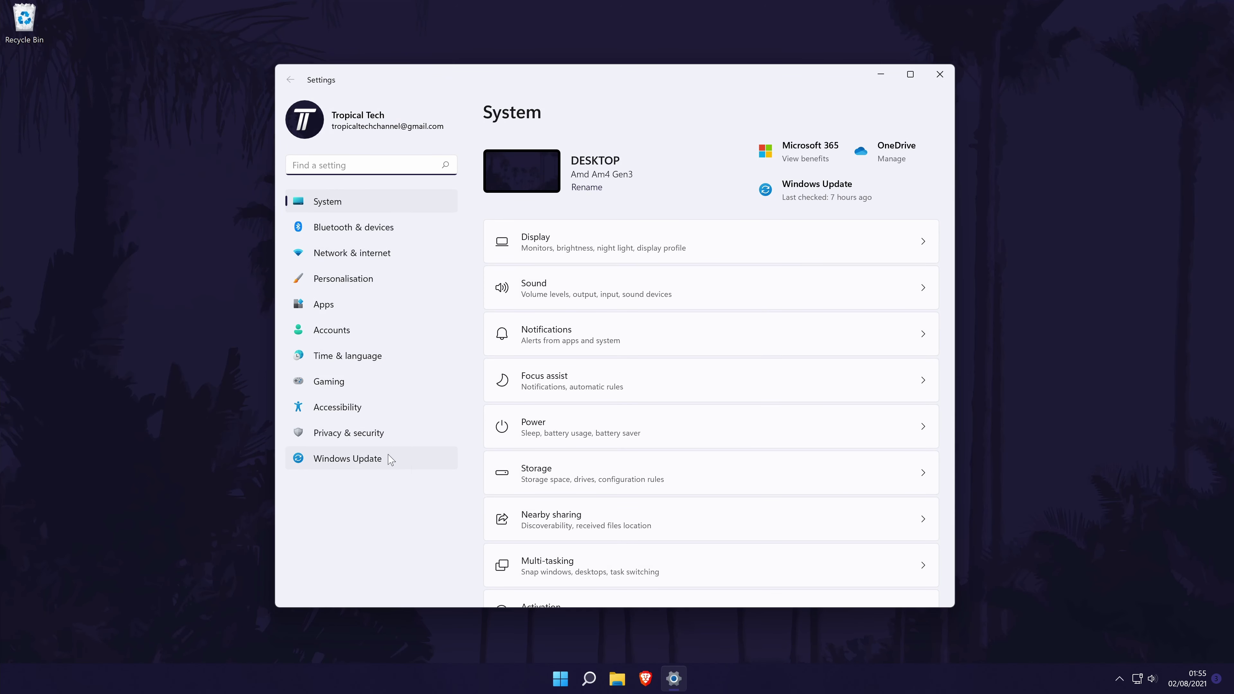
left_click(407, 463)
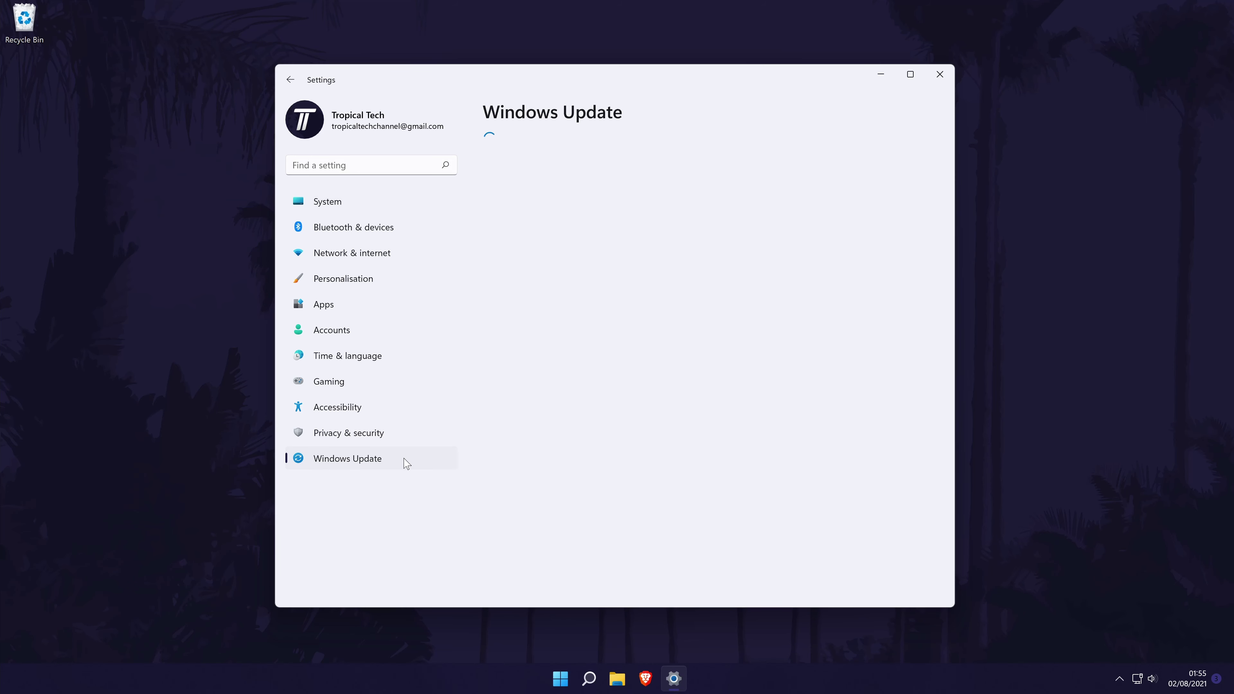
left_click(912, 173)
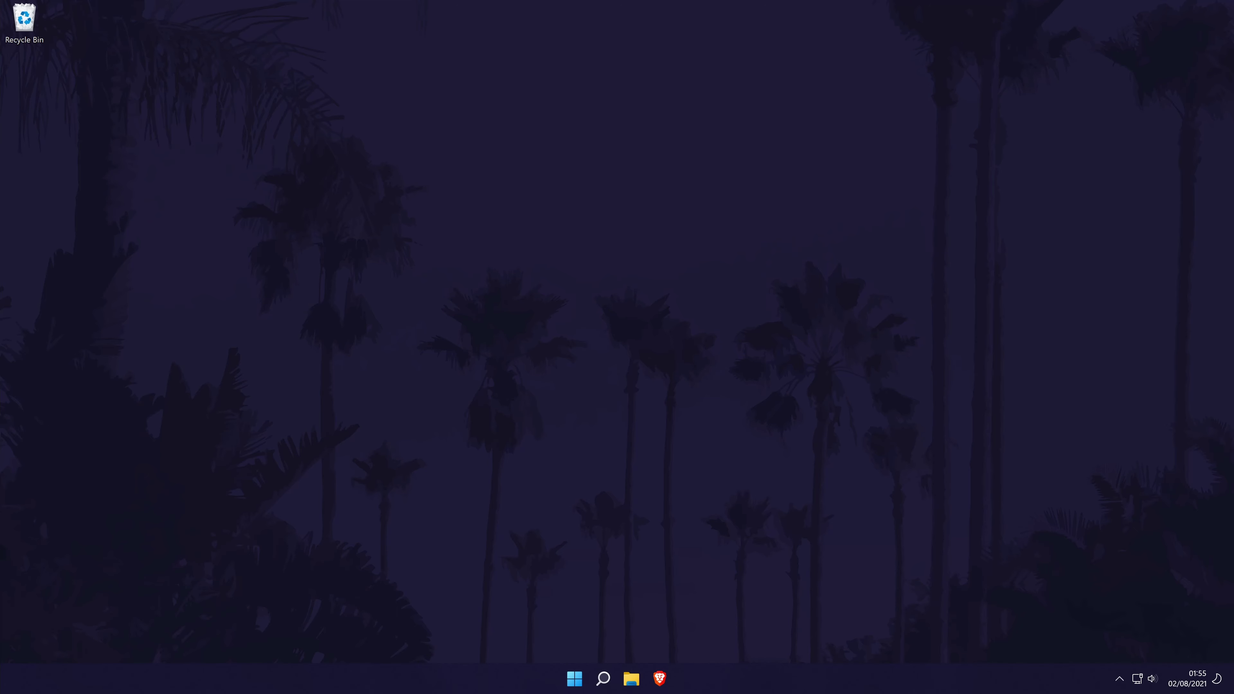
Search for "advanced system settings", open View advanced system settings and bring up its Performance settings
left_click(604, 680)
type("adv")
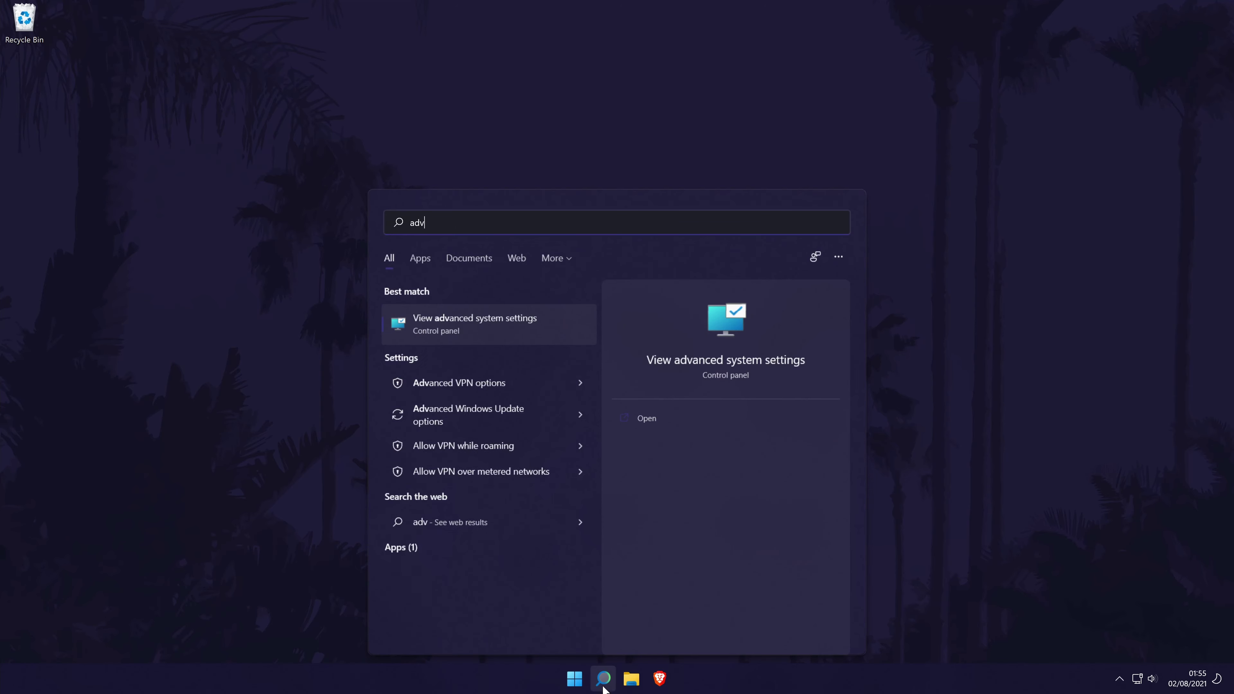
type("anced s")
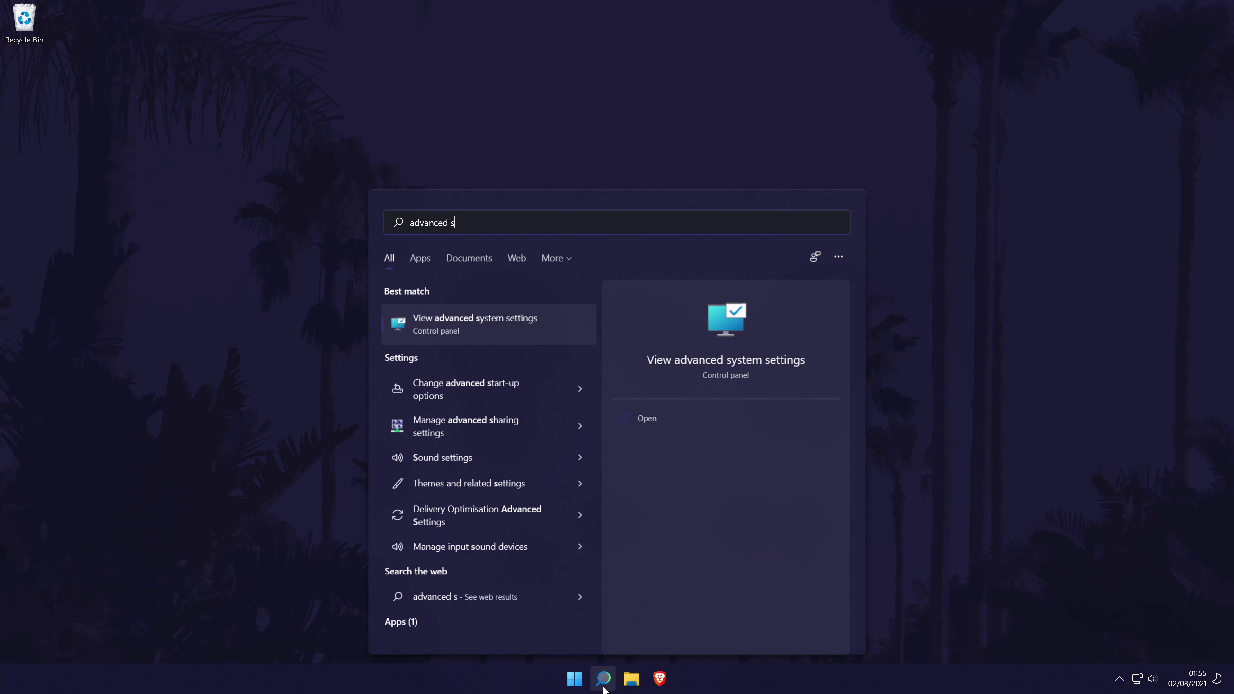
type("ystem settings")
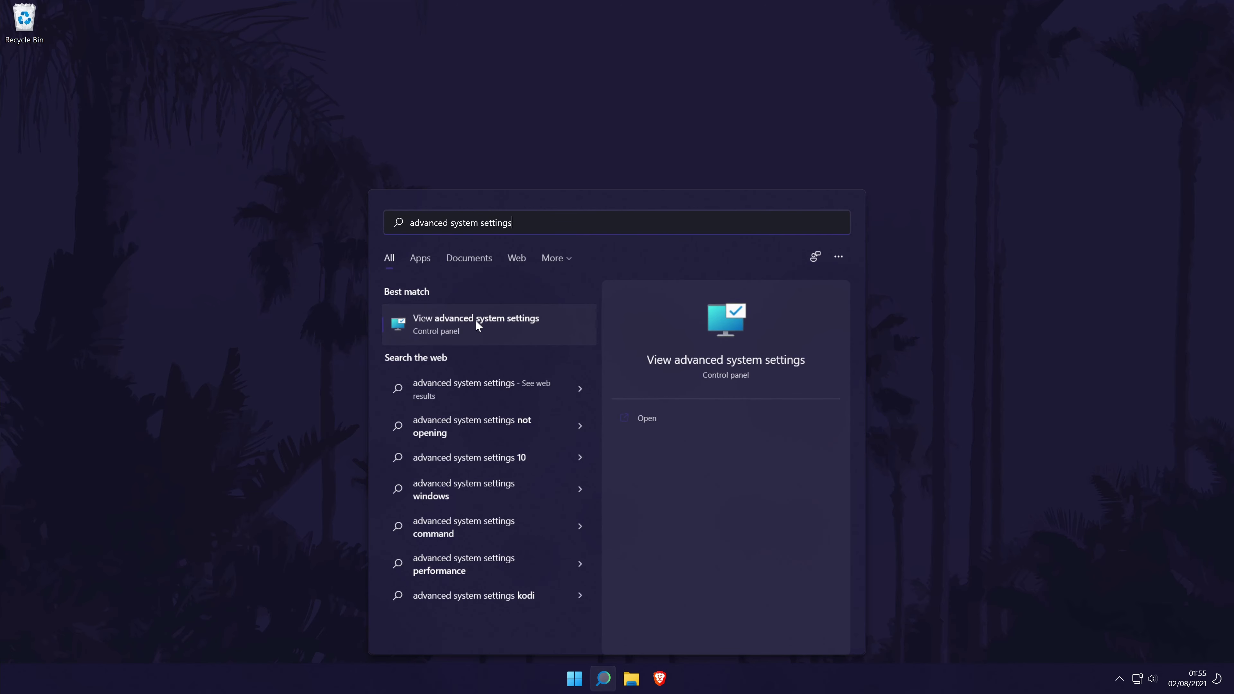
left_click(497, 328)
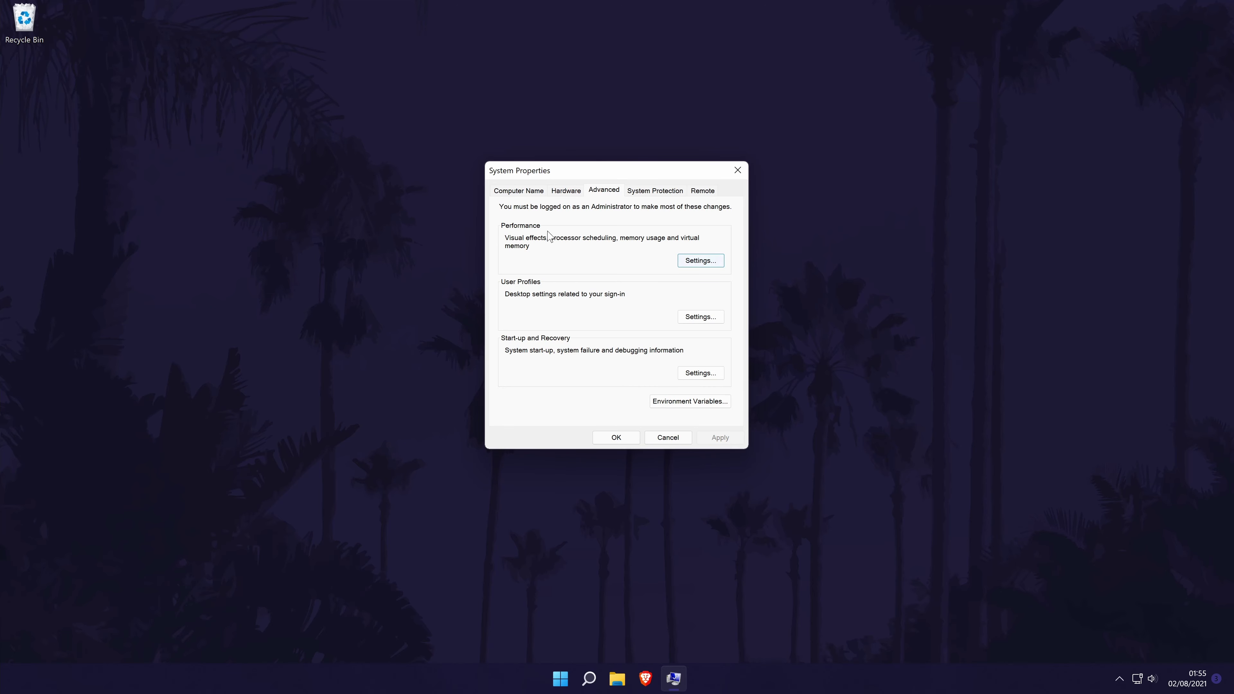
left_click(696, 265)
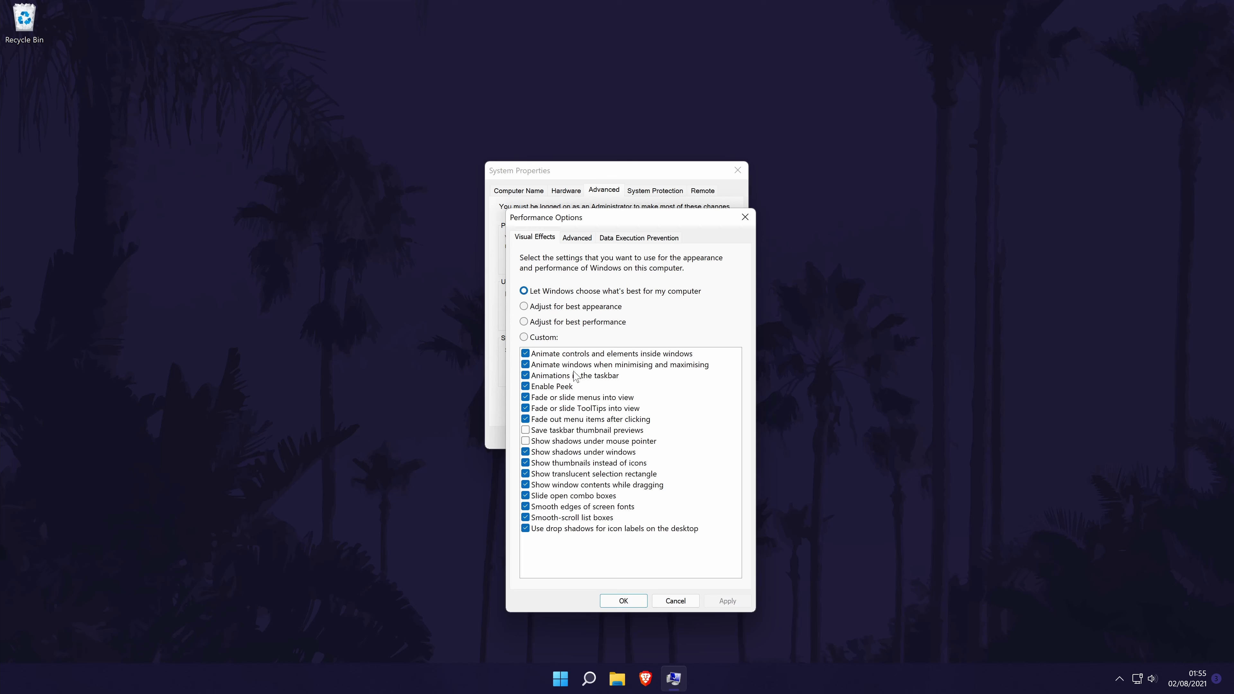
Set visual effects to Adjust for best performance, then enable Peek, Fade out menu items after clicking, Show shadows under windows and Slide open combo boxes
left_click(573, 322)
left_click(525, 387)
left_click(526, 420)
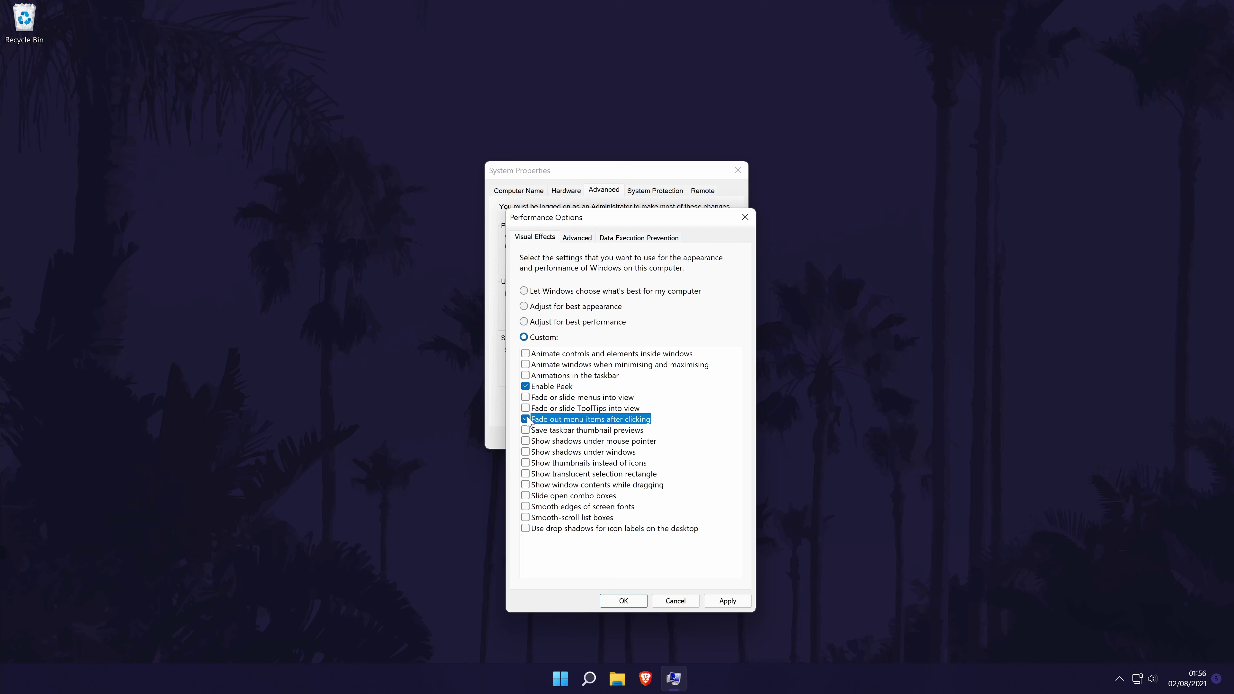
left_click(525, 452)
left_click(525, 496)
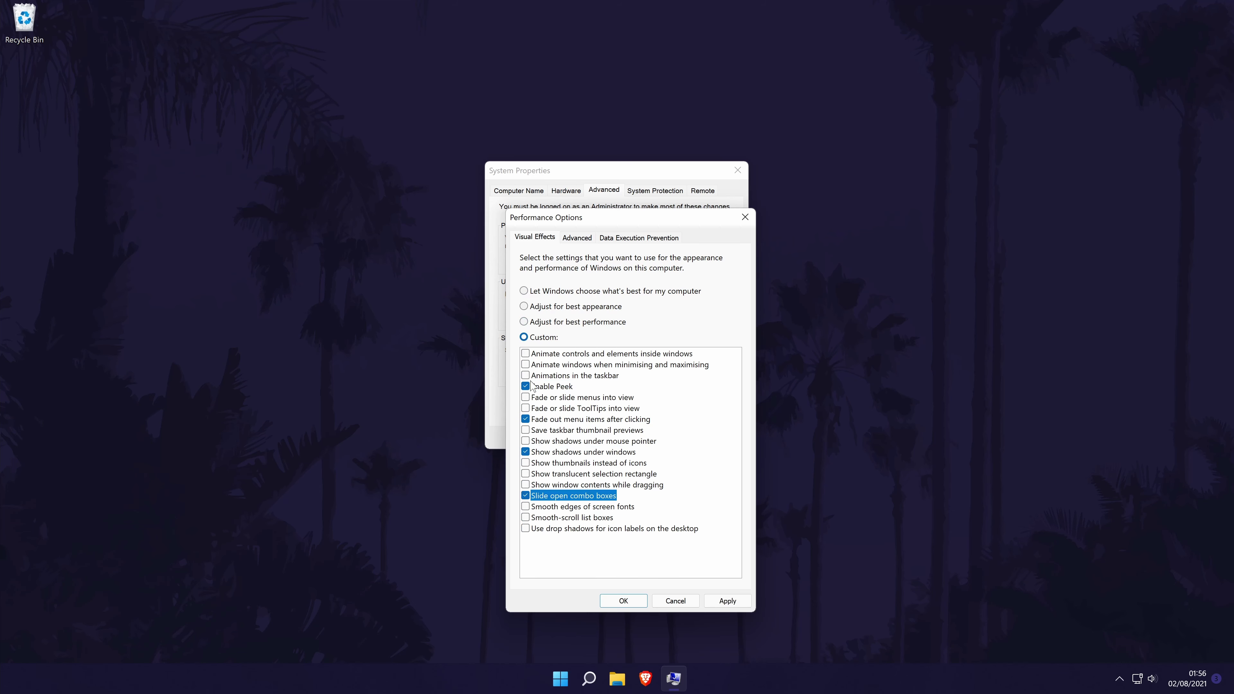
Disable the Slide open combo boxes, Show shadows under windows and Fade out menu items after clicking effects again
left_click(590, 498)
left_click(588, 454)
left_click(590, 420)
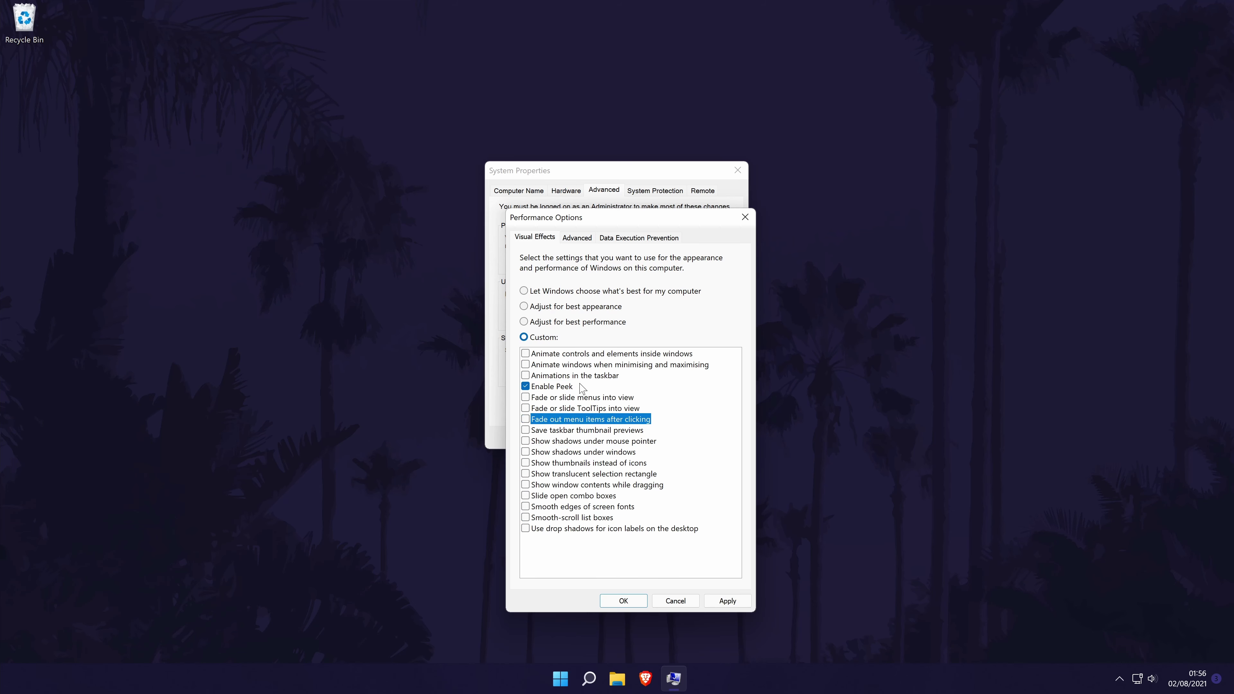
Try the best performance and best appearance presets for visual effects, ending on Let Windows choose what's best for my computer
left_click(607, 316)
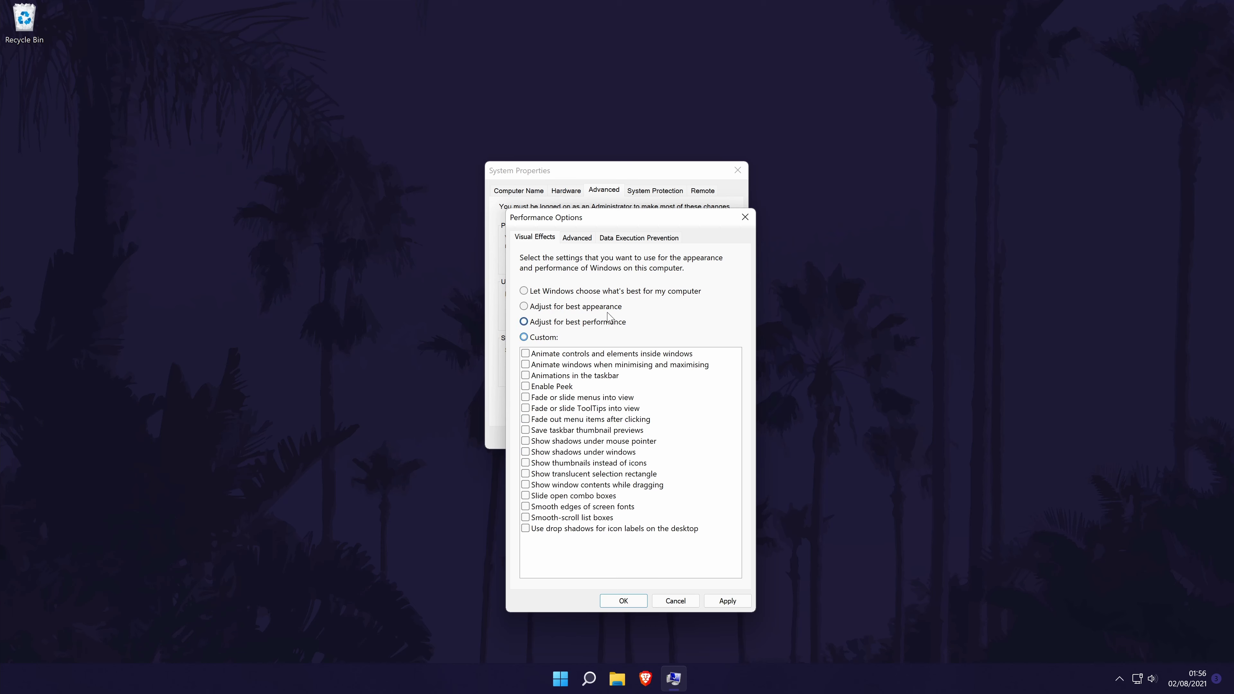
left_click(609, 309)
left_click(612, 291)
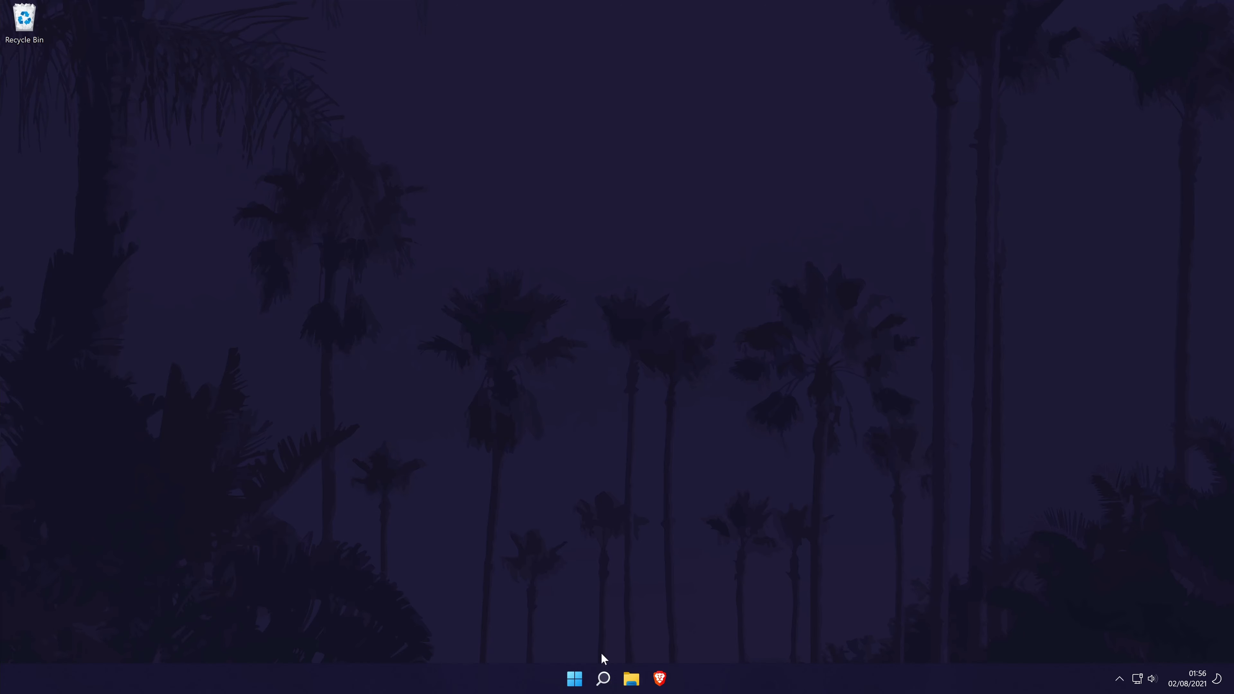
Open Power Options under System and Security in Control Panel and select the High performance plan from the additional plans
left_click(602, 675)
type("control")
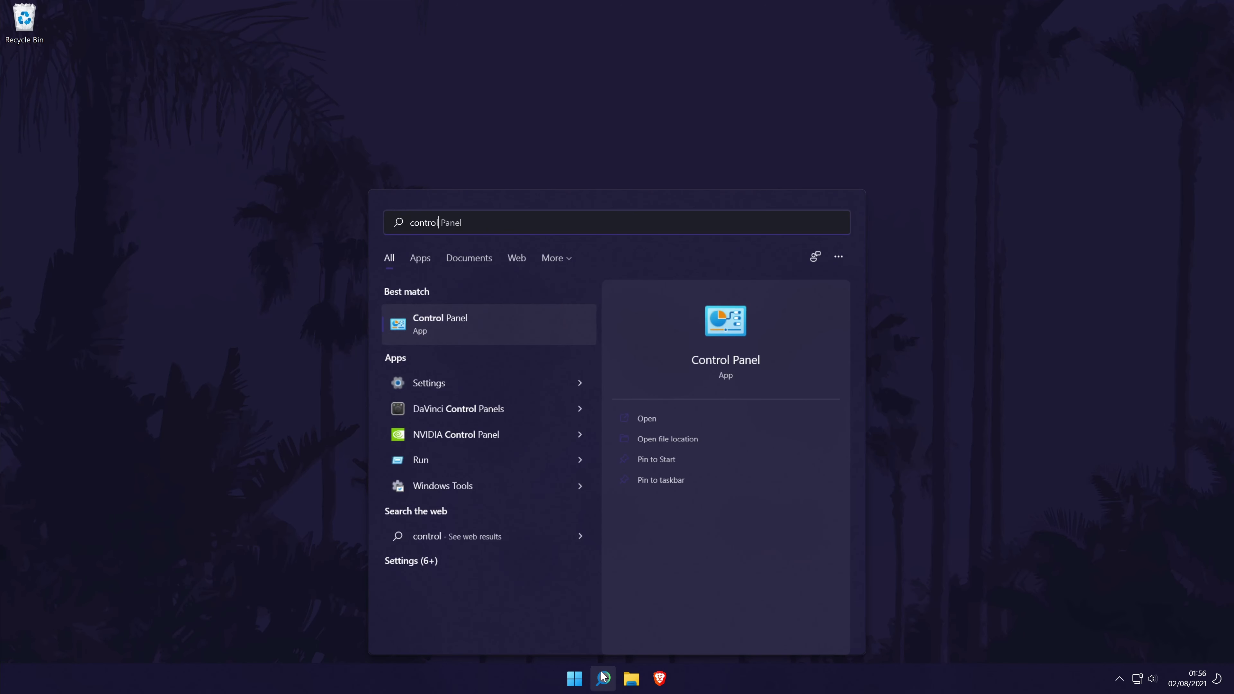
left_click(462, 326)
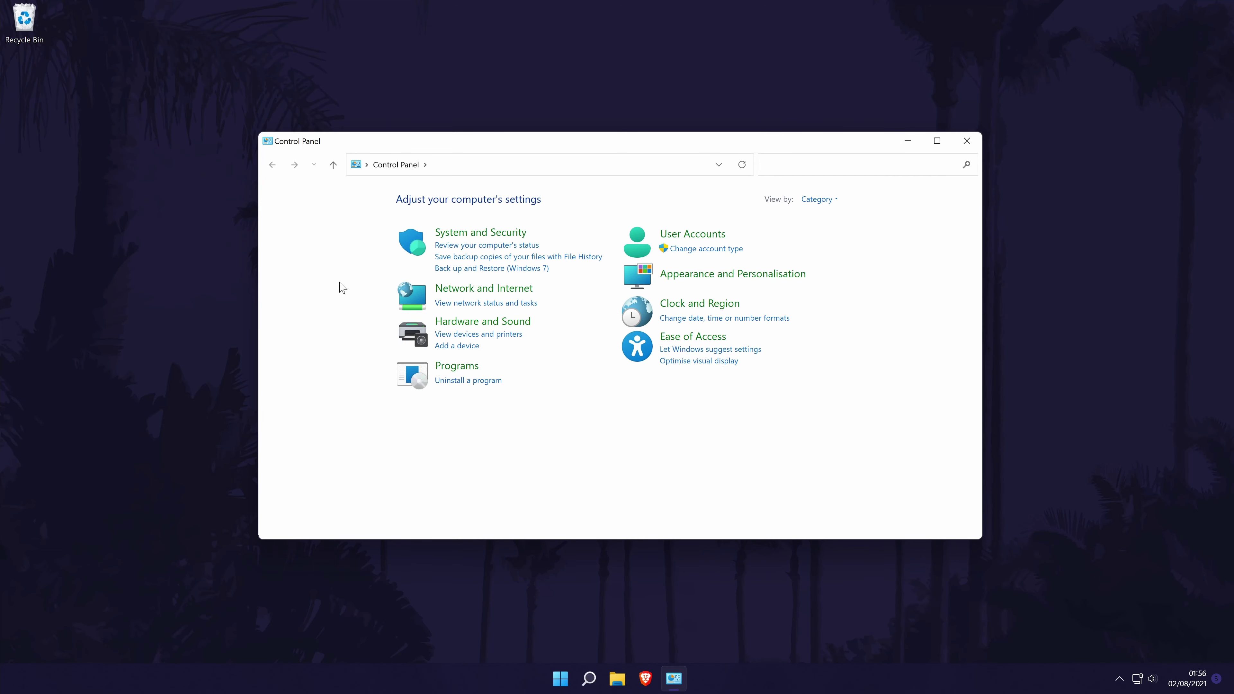
left_click(486, 235)
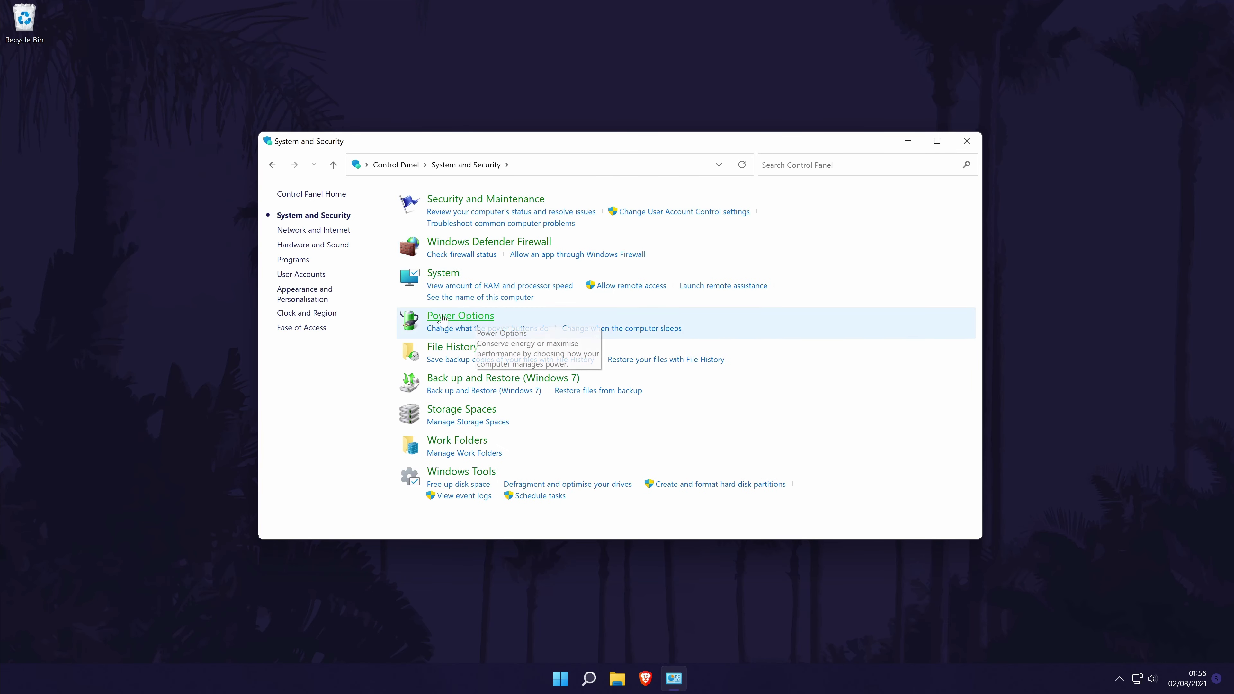
left_click(465, 317)
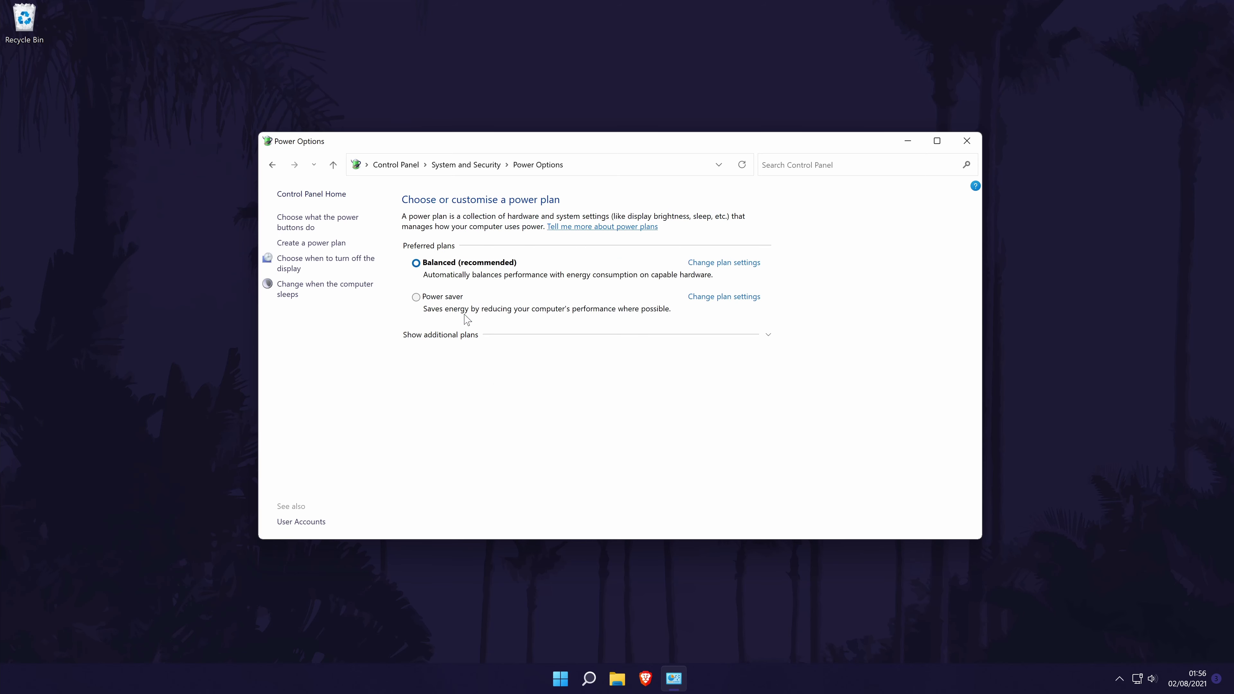
left_click(766, 338)
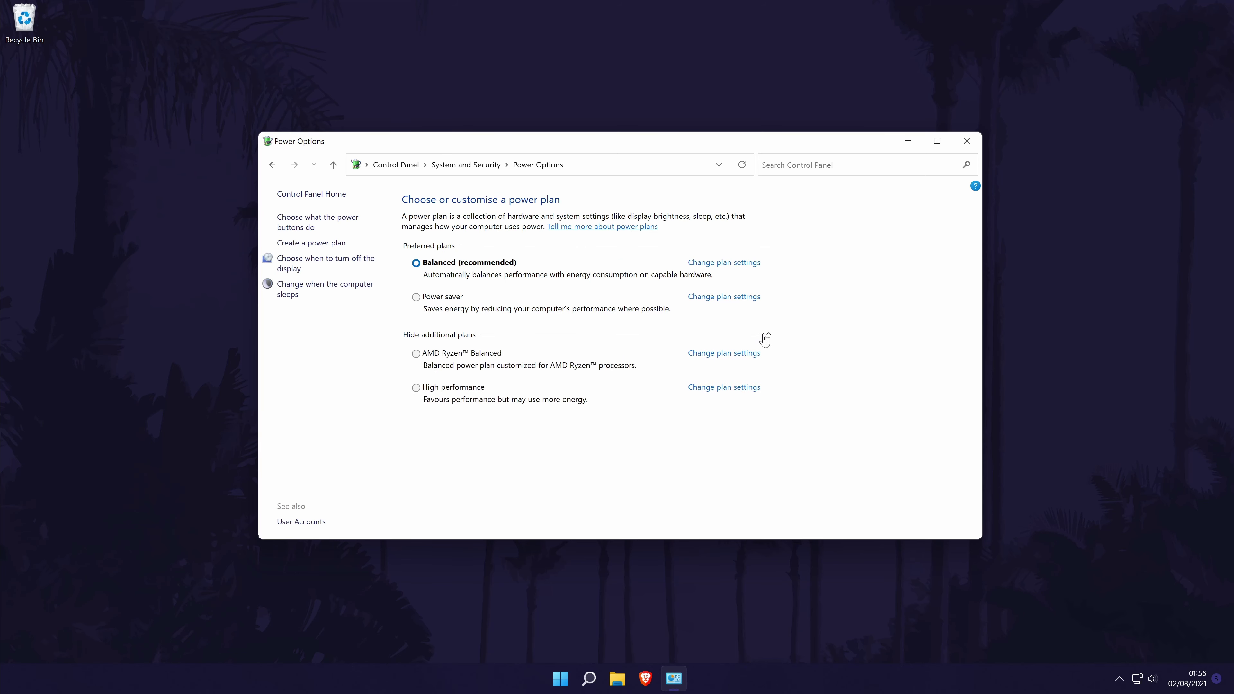
left_click(426, 392)
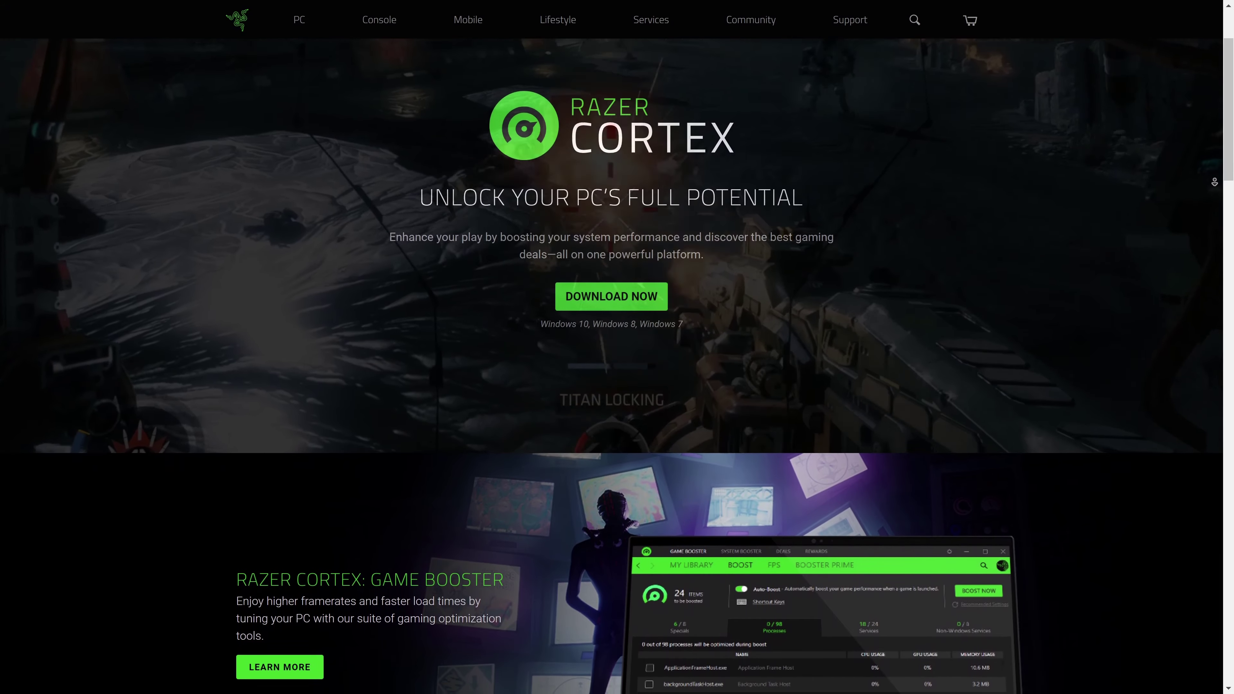
Look through the Razer Cortex web page, covering the Game Booster, Booster Prime and System Booster sections
scroll(611, 364, "down", 2)
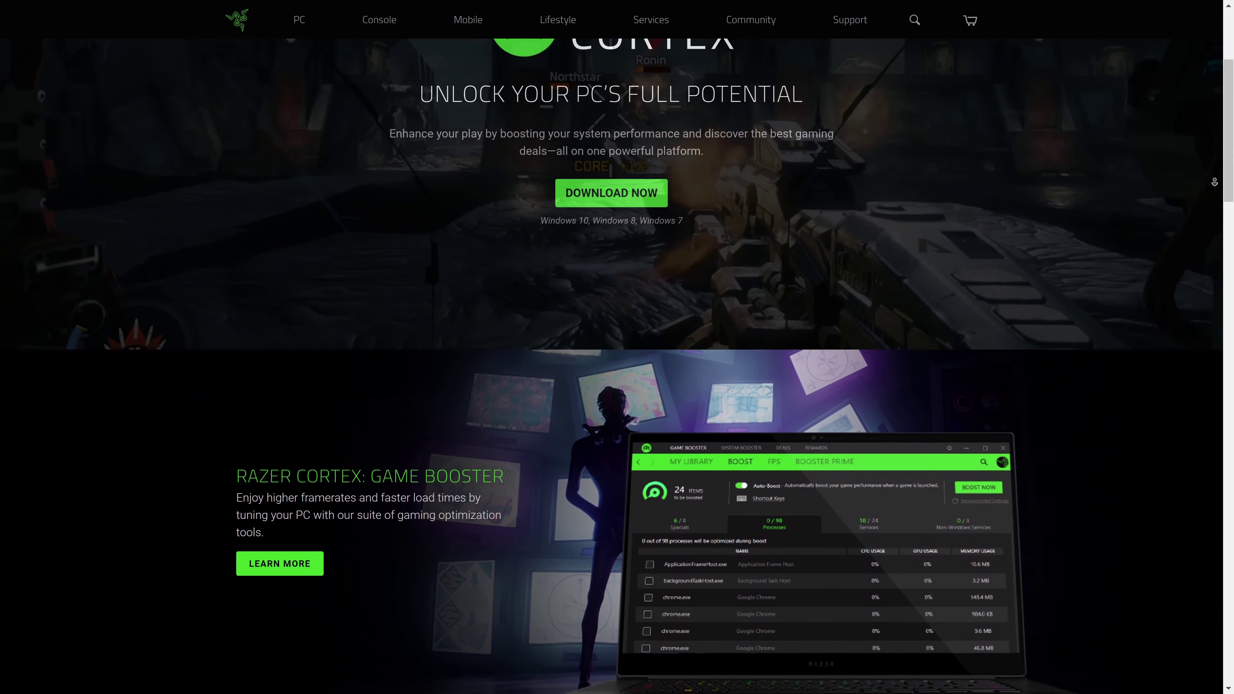
scroll(612, 365, "down", 2)
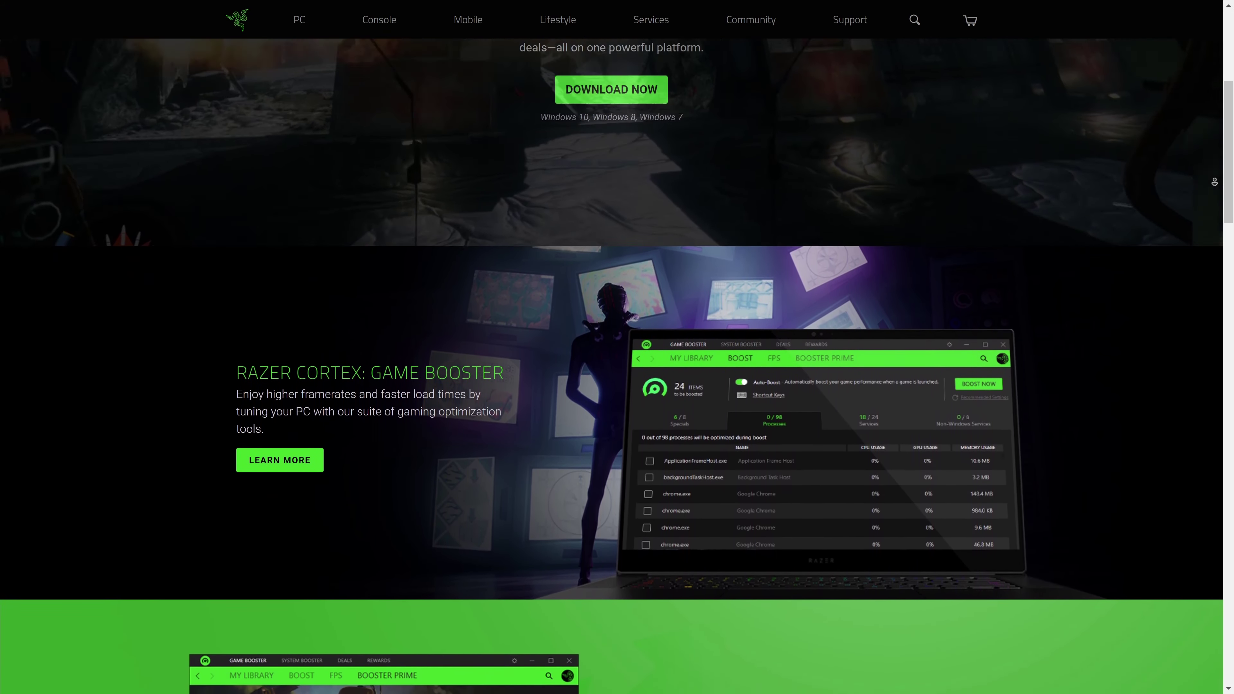
scroll(611, 364, "down", 2)
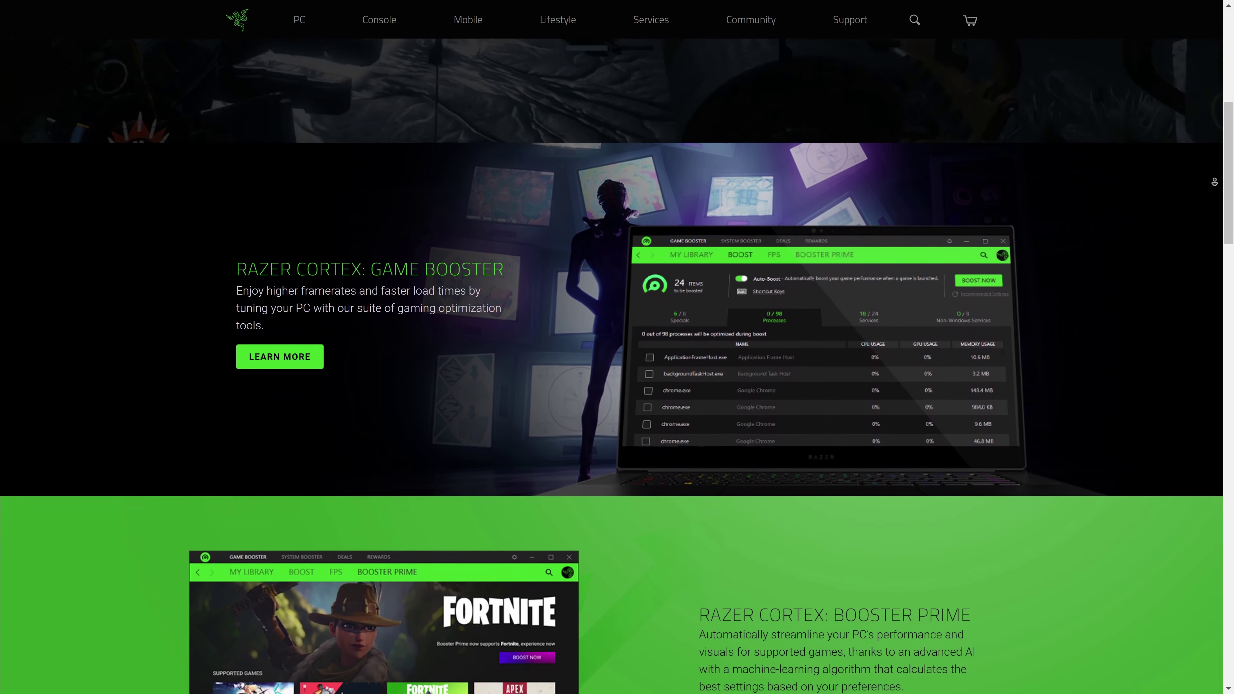
scroll(612, 364, "down", 2)
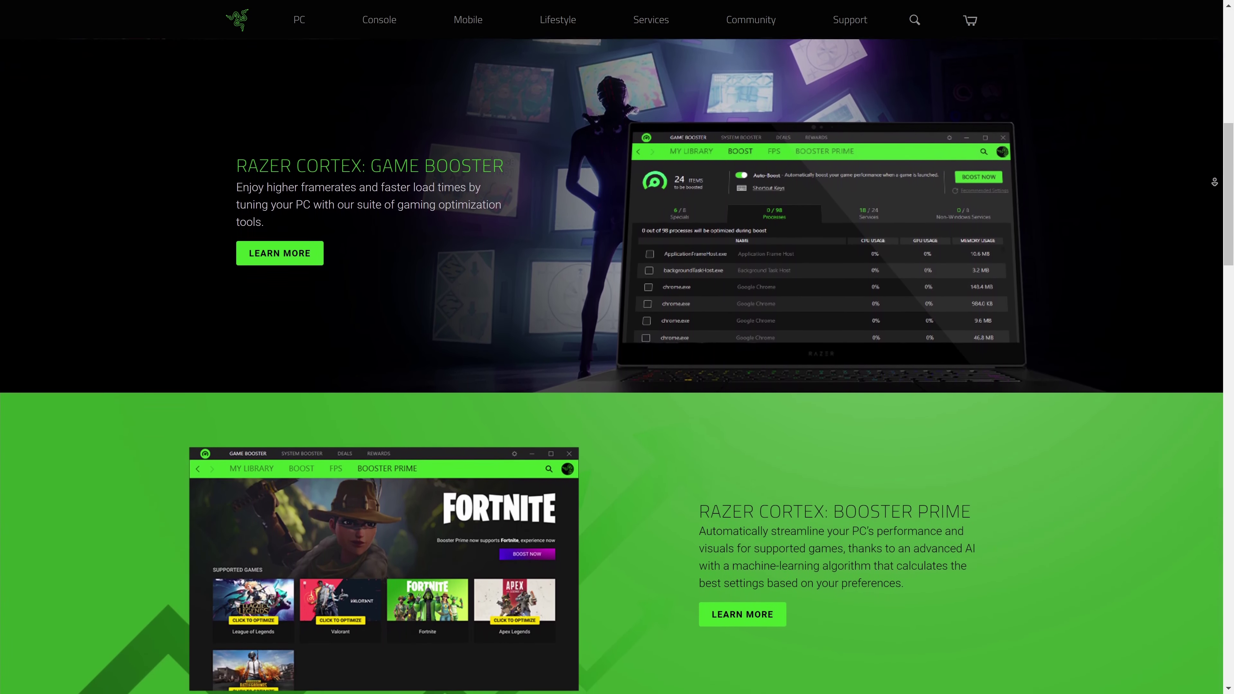
scroll(611, 365, "down", 2)
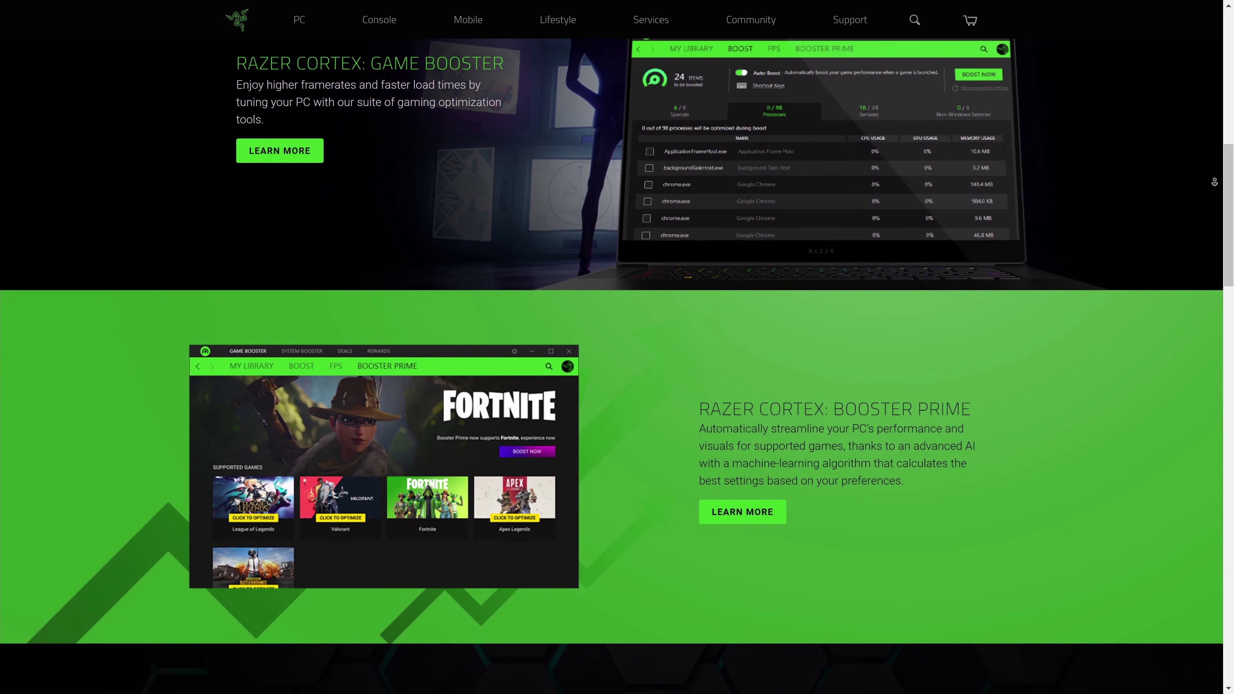
scroll(611, 365, "down", 2)
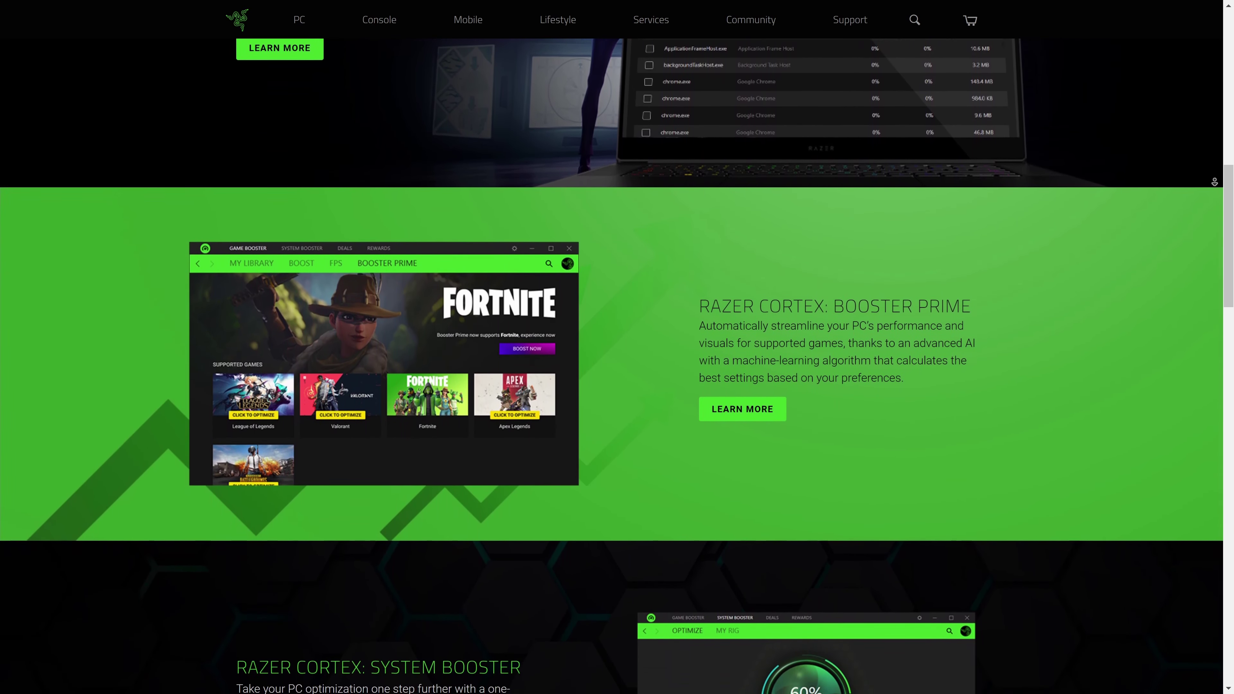
scroll(611, 364, "down", 2)
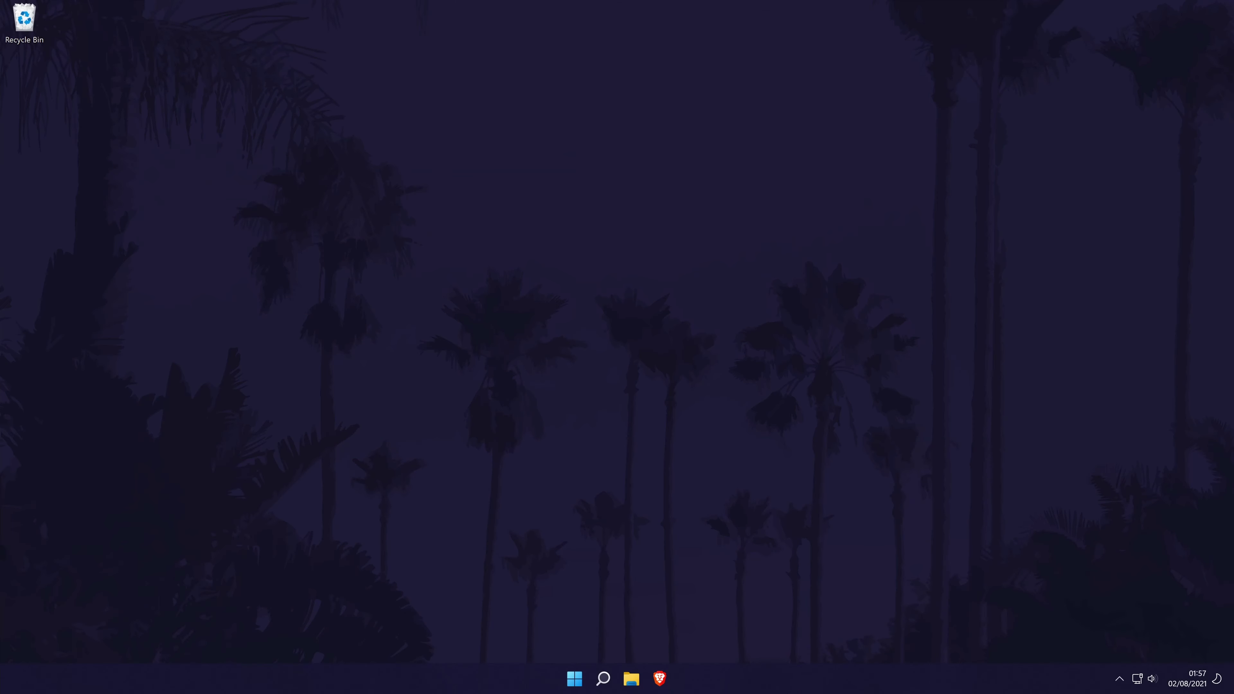